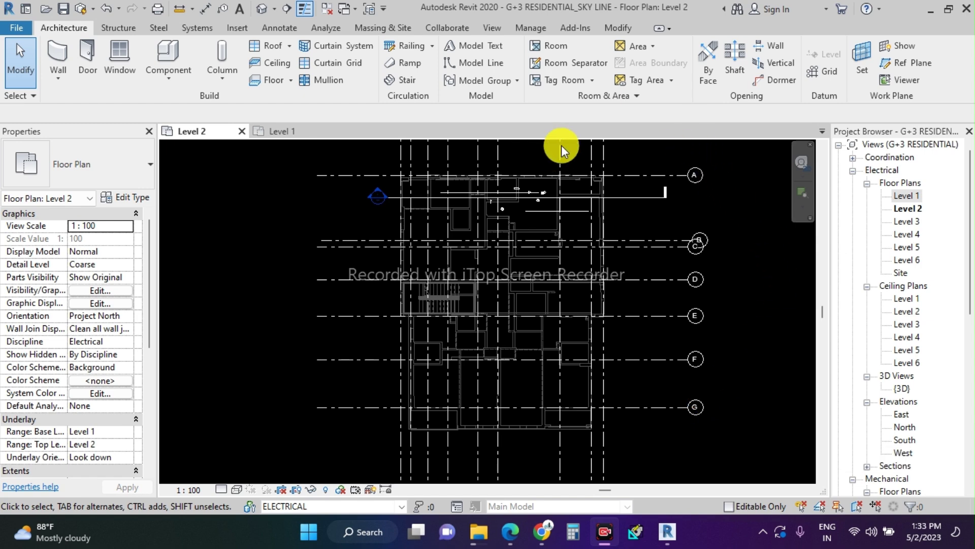
- Start the Conduit command and check which diameters are available for new conduits
{"action": "left_click", "coordinate": [196, 27]}
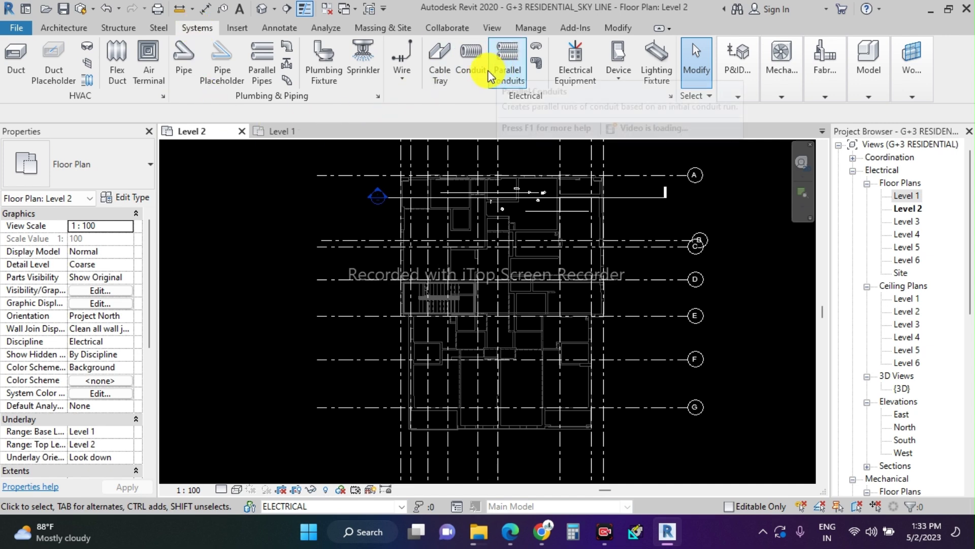
{"action": "left_click", "coordinate": [470, 77]}
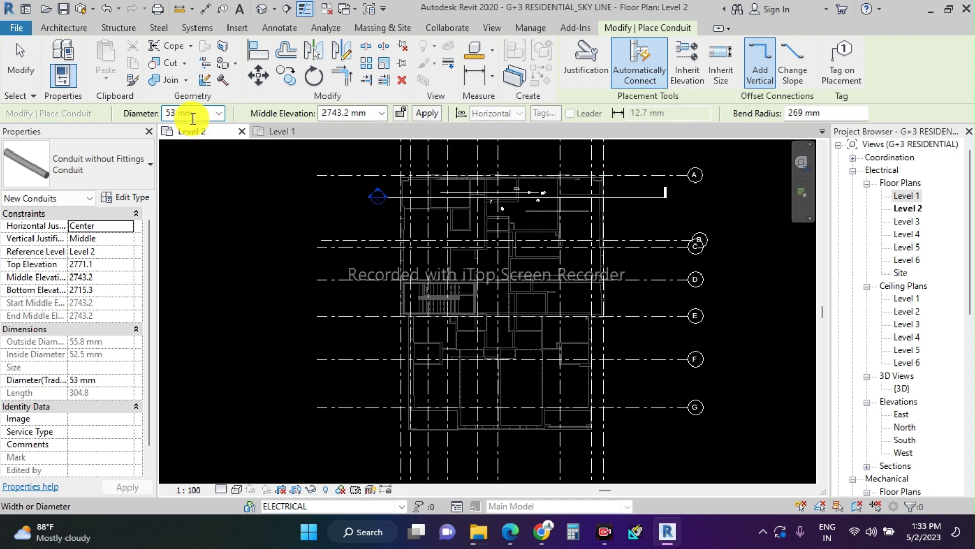
{"action": "left_click", "coordinate": [219, 113]}
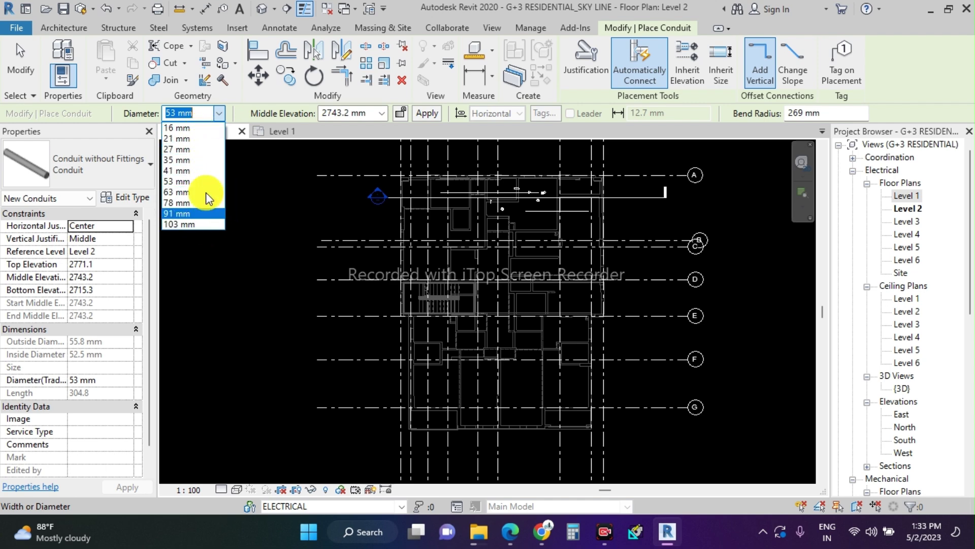
{"action": "key", "text": "Escape"}
{"action": "key", "text": "Escape"}
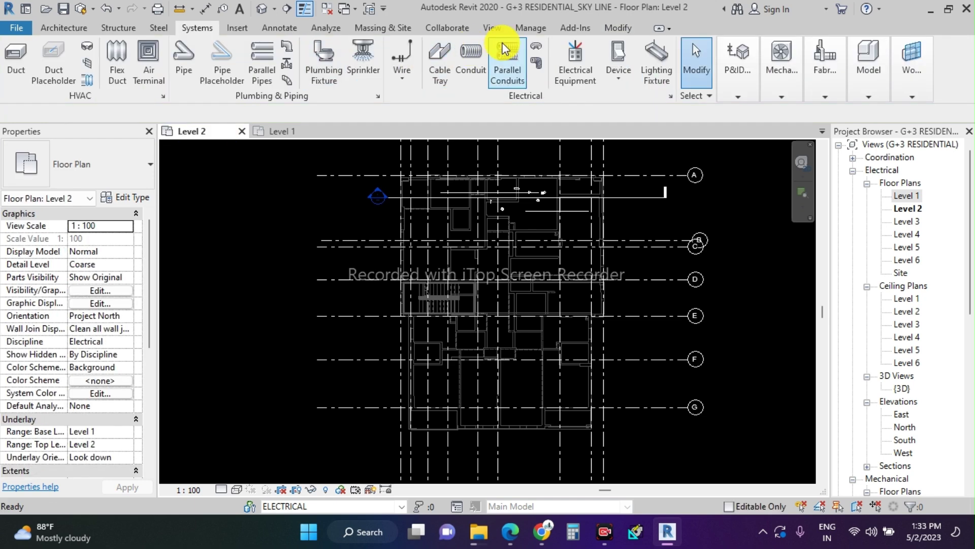
- Open the Electrical Settings and view the conduit rise/drop single line symbology and the conduit size table
{"action": "left_click", "coordinate": [524, 32]}
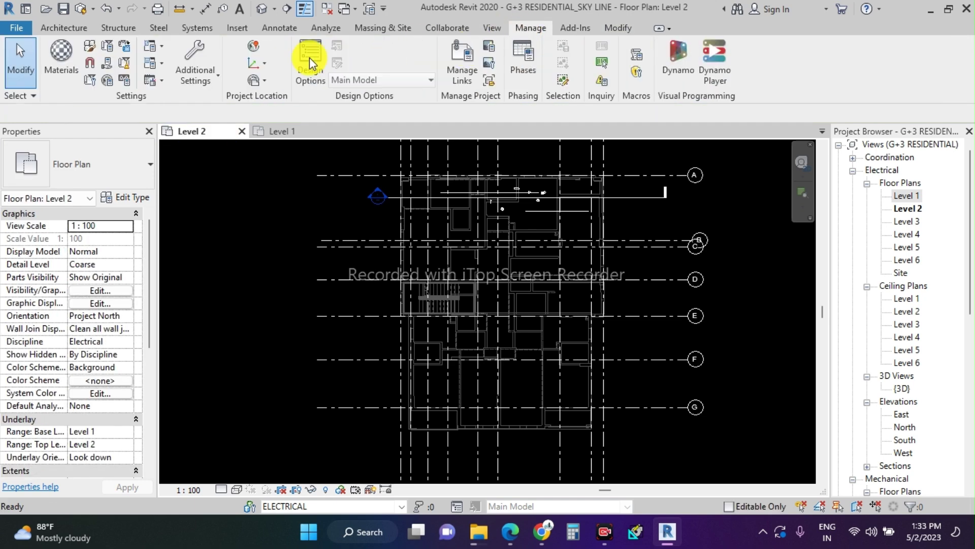
{"action": "left_click", "coordinate": [152, 66]}
{"action": "left_click", "coordinate": [182, 119]}
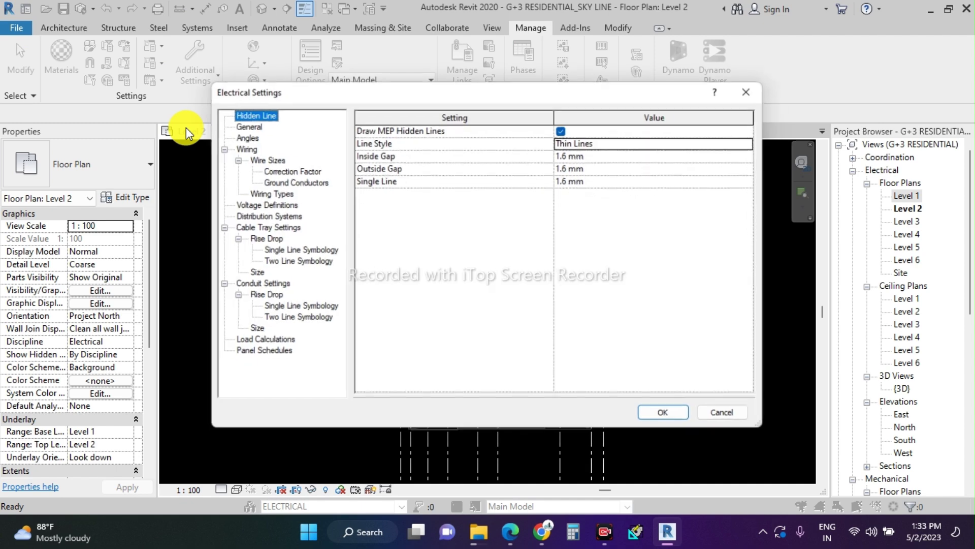
{"action": "left_click", "coordinate": [268, 307]}
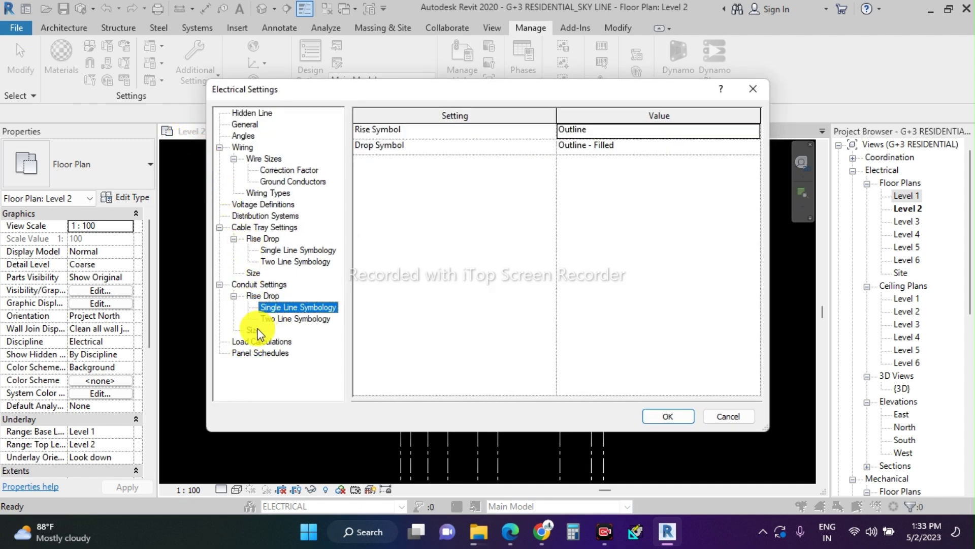
{"action": "left_click", "coordinate": [255, 329]}
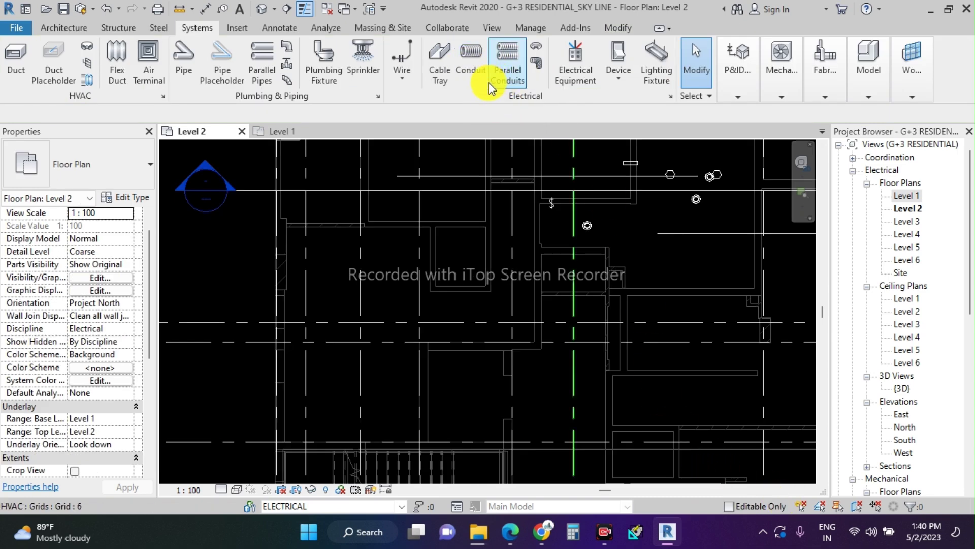
- Start placing a conduit on Level 2, review the selectable diameters, and leave the command
{"action": "left_click", "coordinate": [471, 57]}
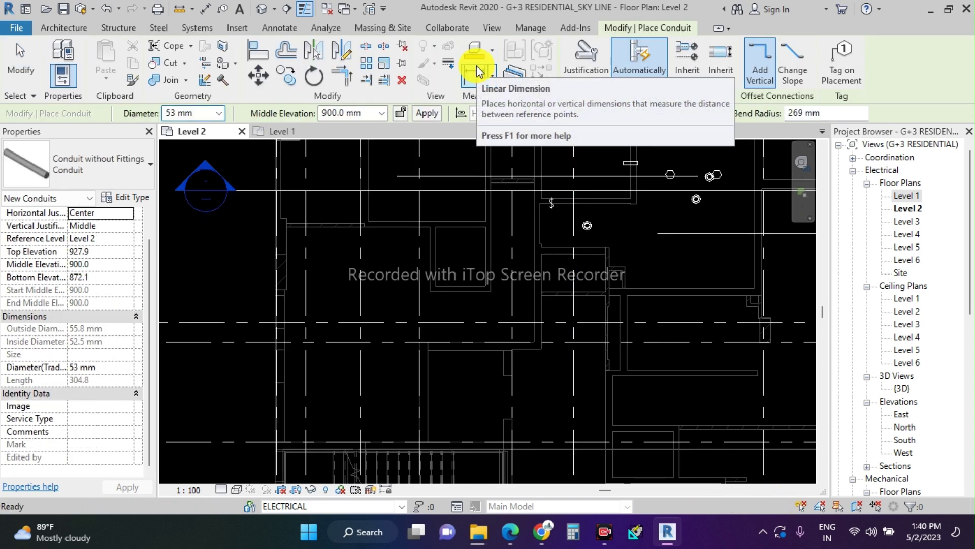
{"action": "key", "text": "Escape"}
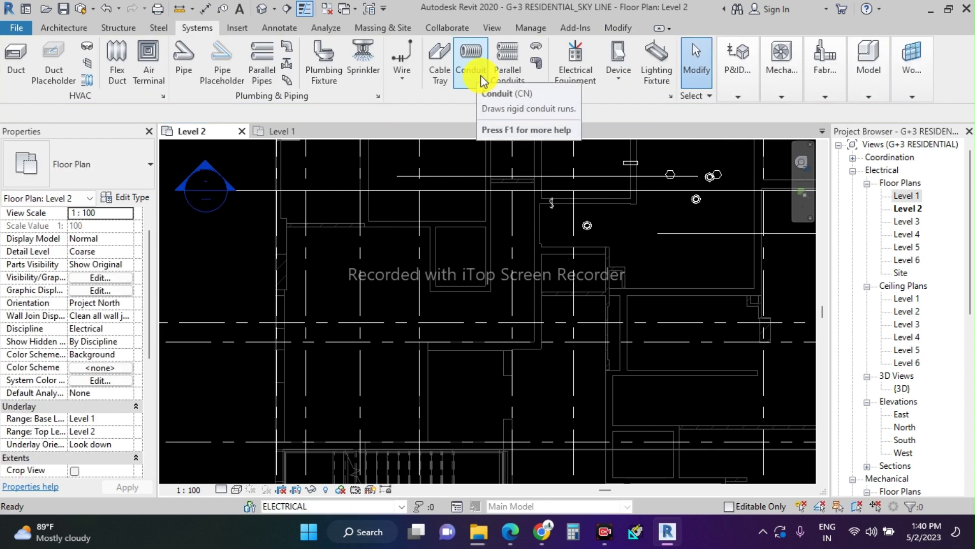
{"action": "left_click", "coordinate": [480, 74]}
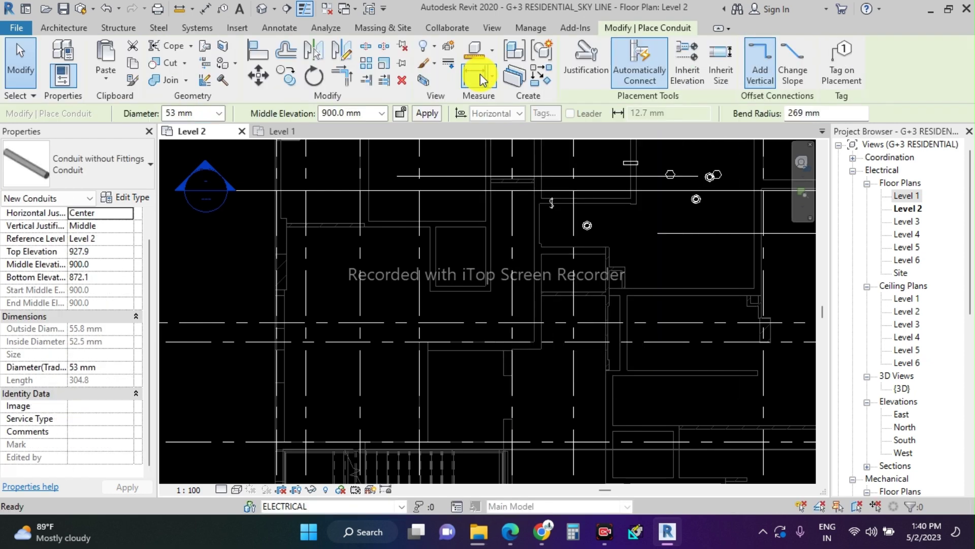
{"action": "left_click", "coordinate": [219, 112]}
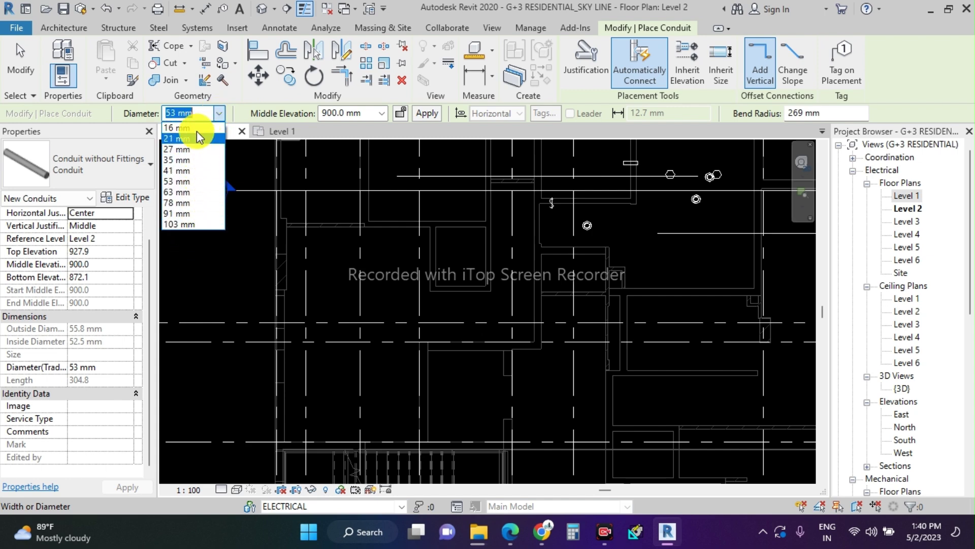
{"action": "key", "text": "Escape"}
{"action": "key", "text": "Escape"}
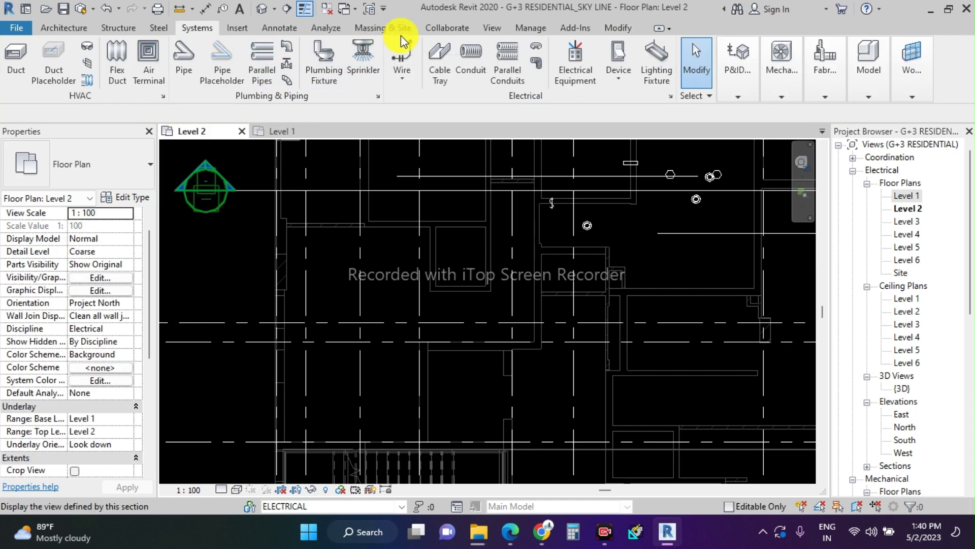
- Open the conduit size table in Electrical Settings and review the EMT trade sizes and the available standards
{"action": "left_click", "coordinate": [541, 29]}
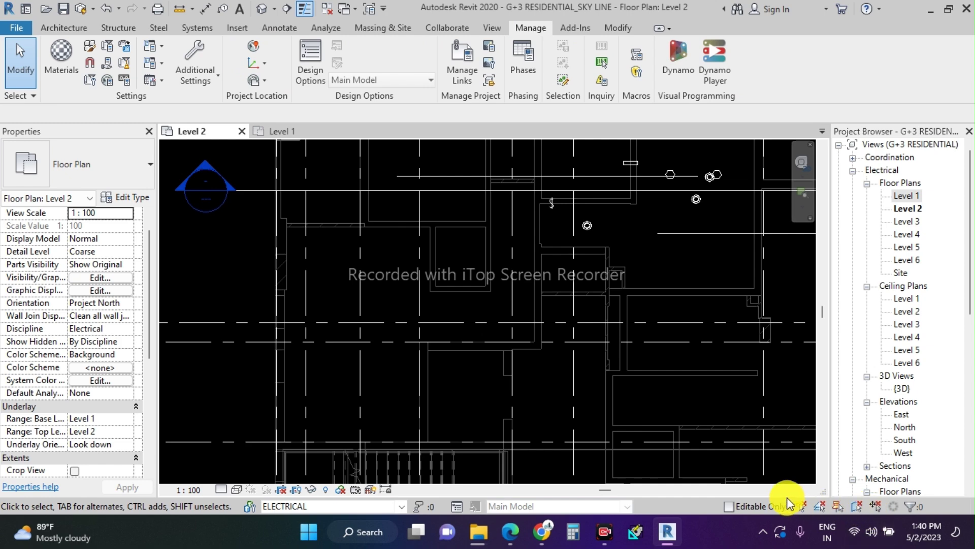
{"action": "left_click", "coordinate": [159, 65]}
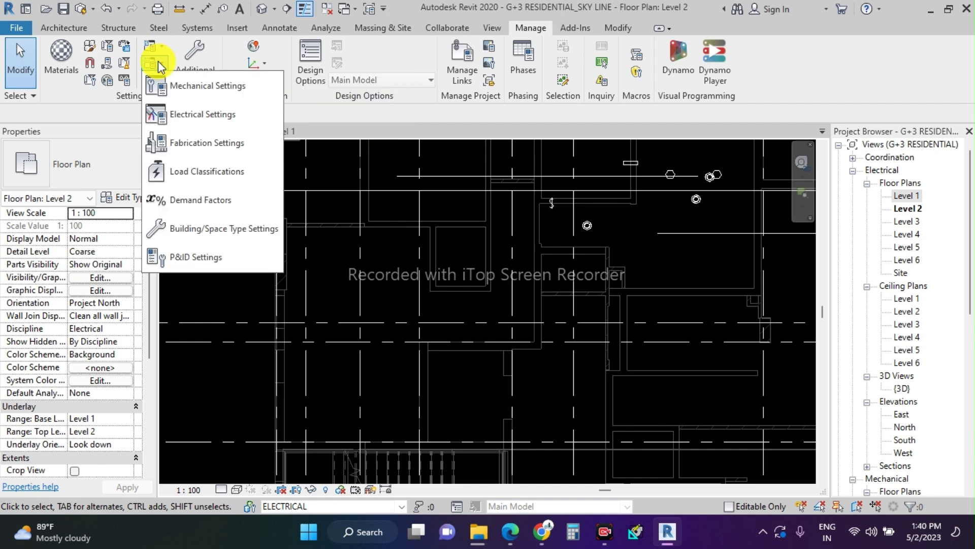
{"action": "left_click", "coordinate": [184, 115]}
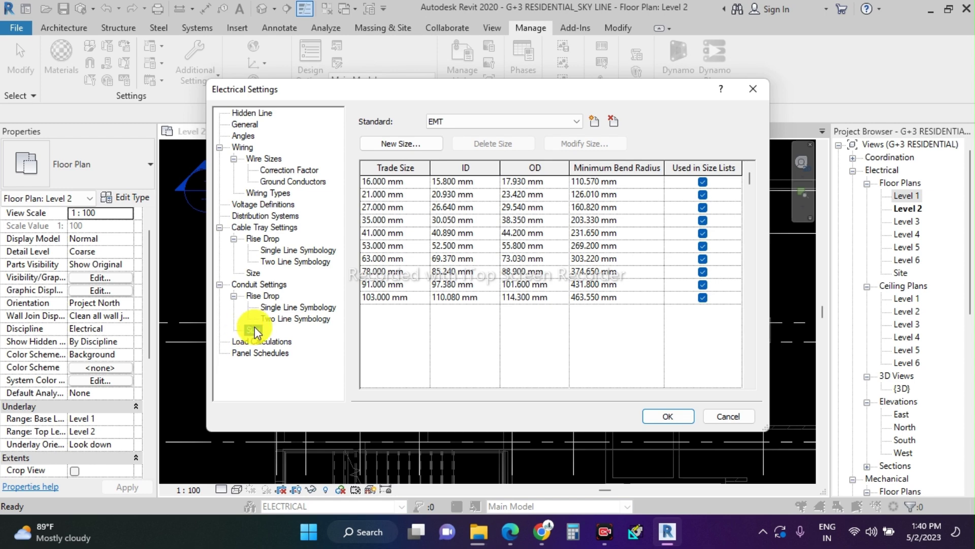
{"action": "left_click", "coordinate": [391, 181]}
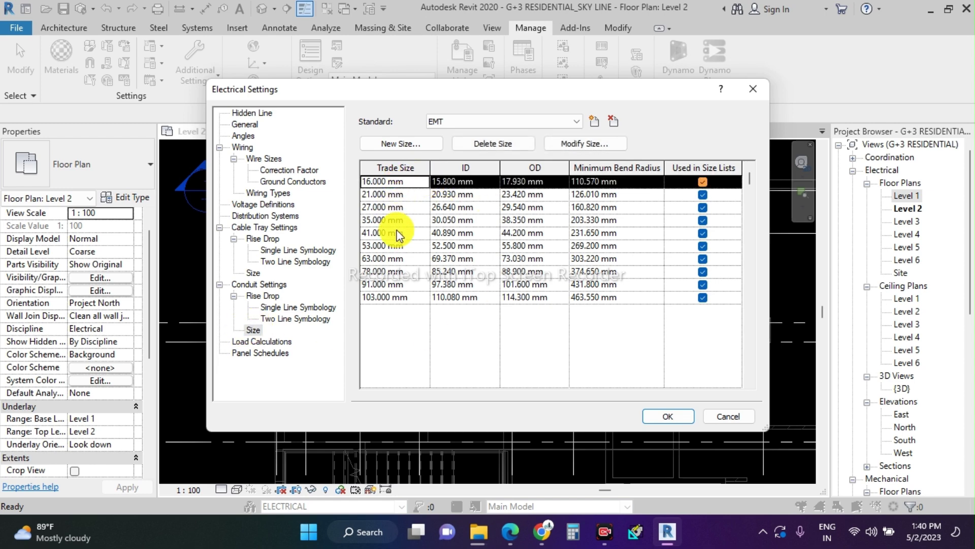
{"action": "left_click", "coordinate": [432, 121]}
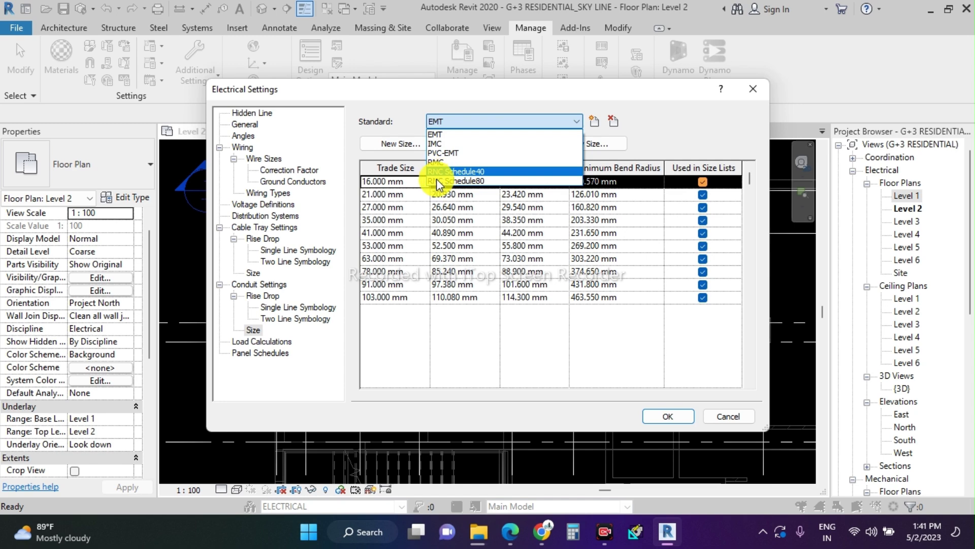
{"action": "left_click", "coordinate": [390, 194]}
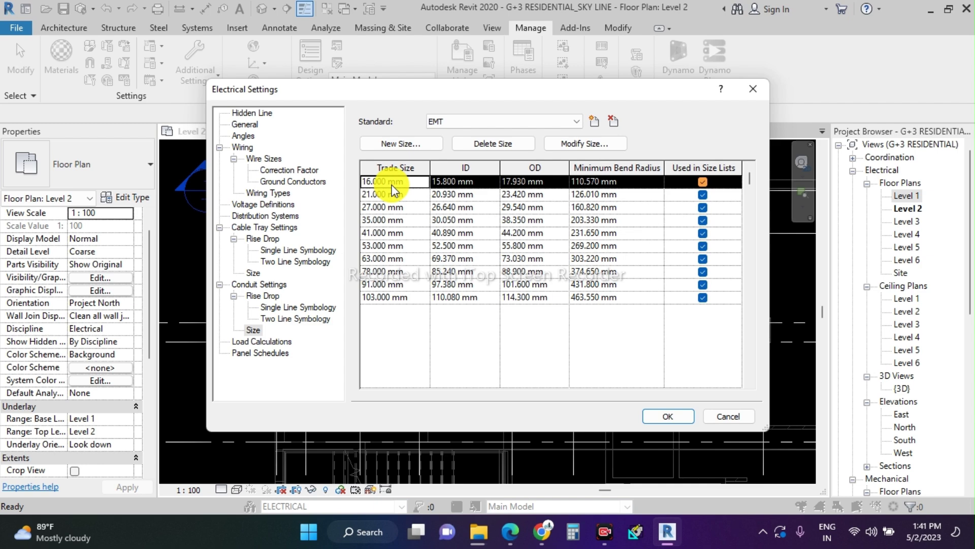
- Create a new conduit standard named PVC based on the RMC standard
{"action": "left_click", "coordinate": [594, 122]}
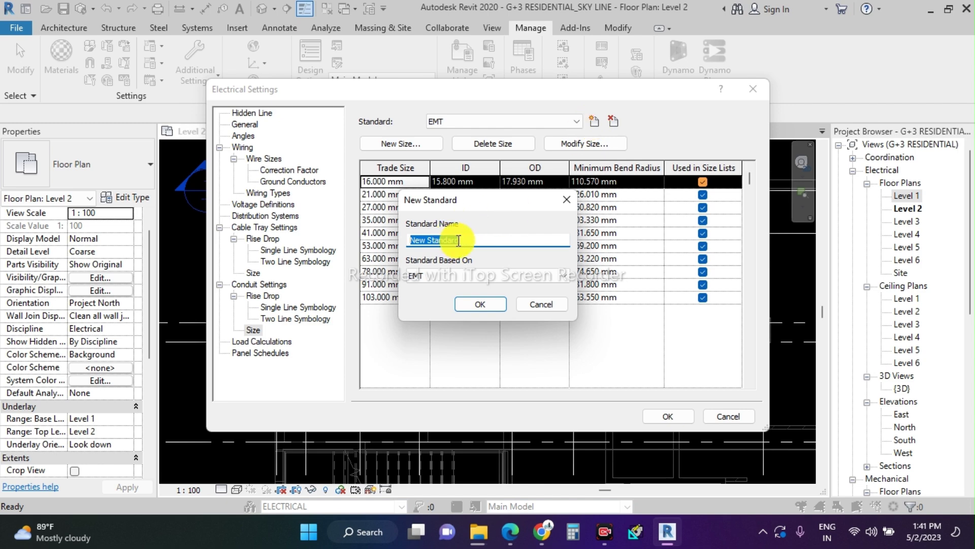
{"action": "type", "text": "PVC"}
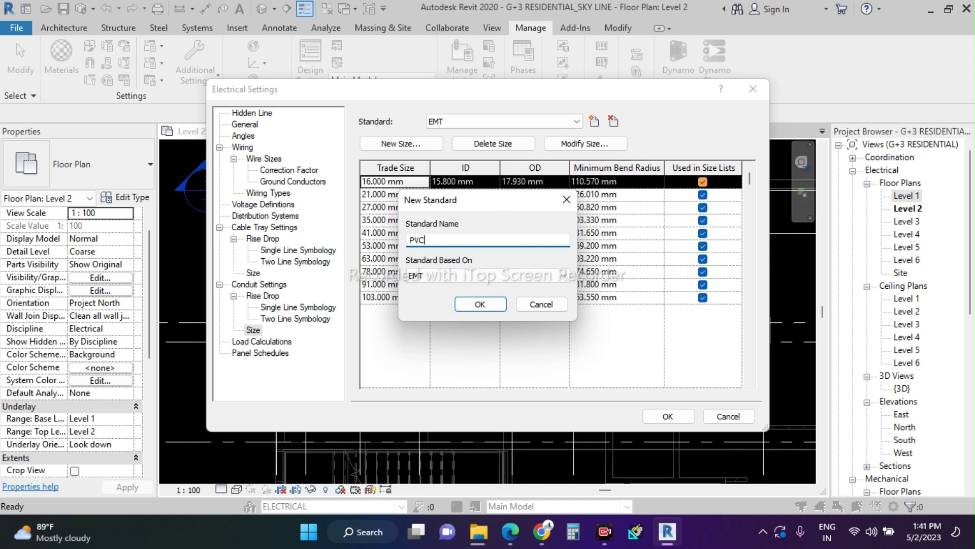
{"action": "type", "text": "-EMT"}
{"action": "key", "text": "BackSpace"}
{"action": "key", "text": "BackSpace"}
{"action": "key", "text": "BackSpace"}
{"action": "key", "text": "BackSpace"}
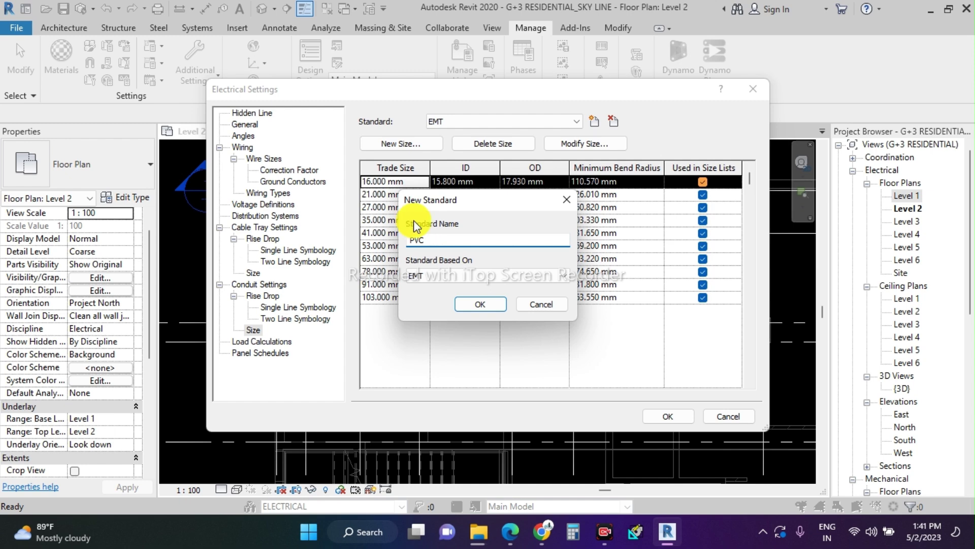
{"action": "left_click", "coordinate": [432, 276]}
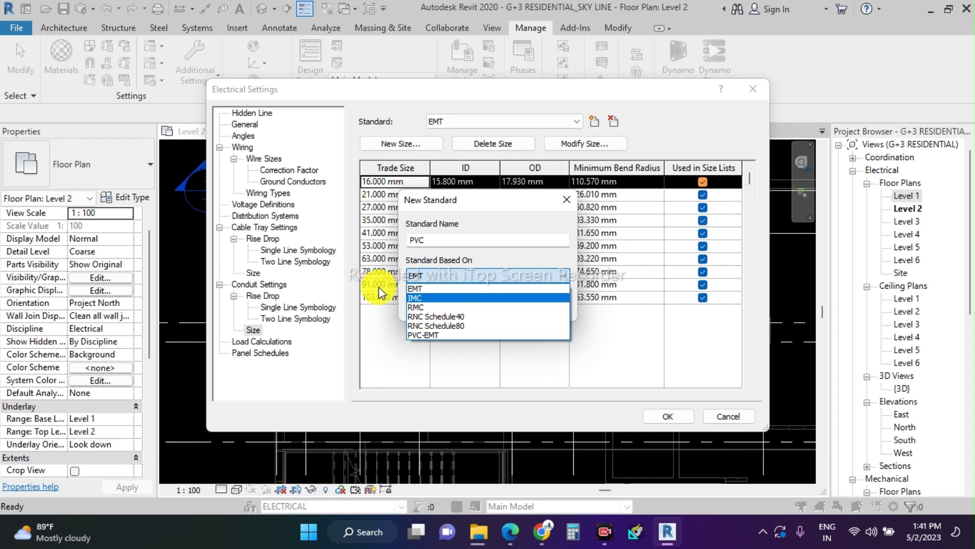
{"action": "left_click", "coordinate": [426, 307]}
{"action": "left_click", "coordinate": [486, 307]}
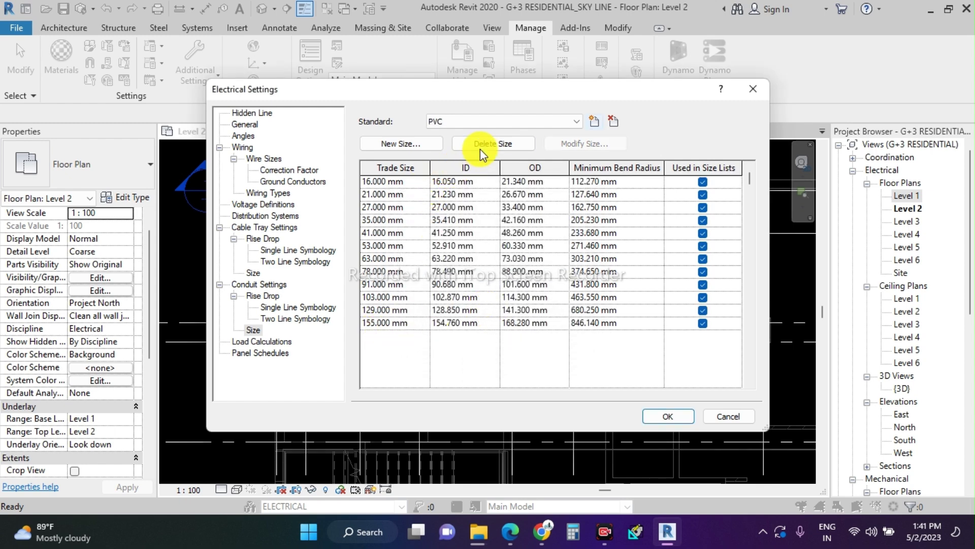
- Compare the conduit size tables of the RNC Schedule40, EMT, IMC and RMC standards, and return to the PVC standard
{"action": "left_click", "coordinate": [542, 124]}
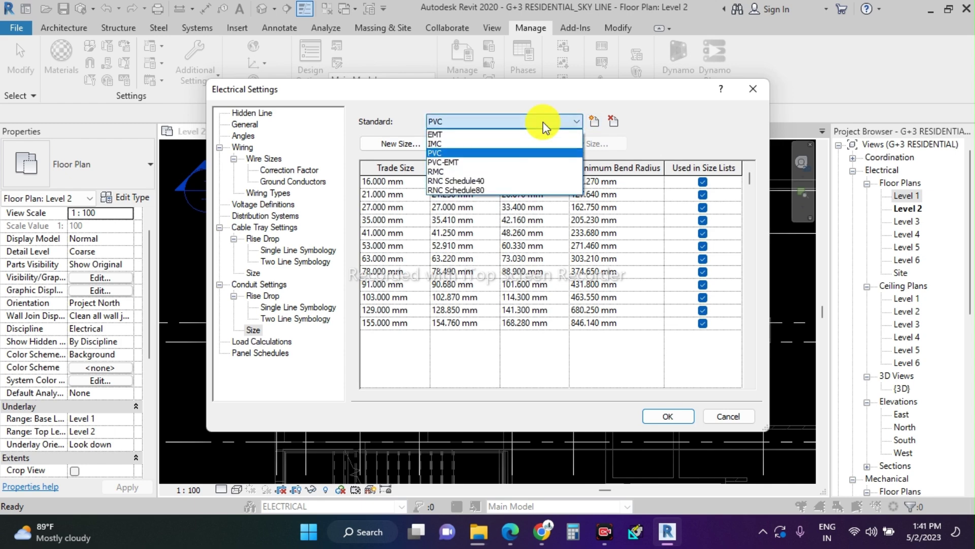
{"action": "left_click", "coordinate": [495, 182]}
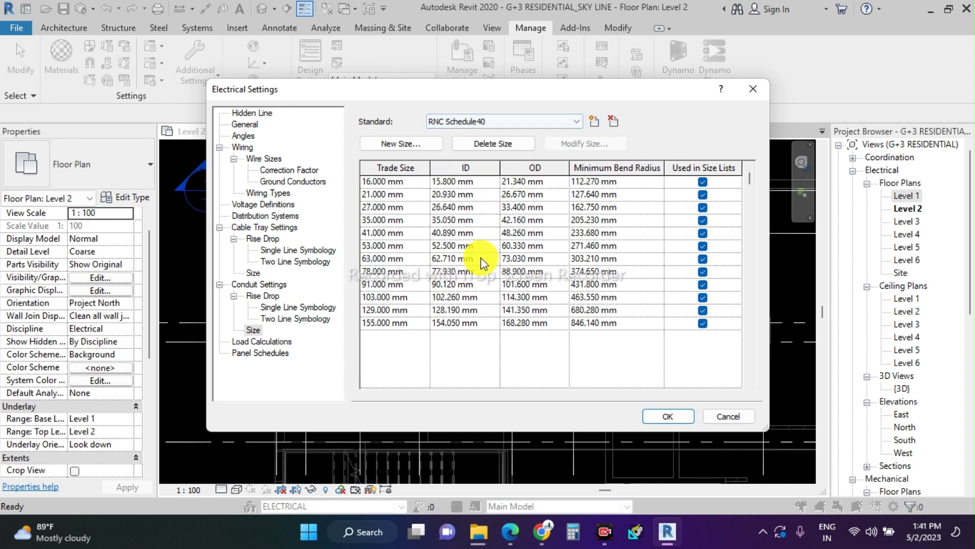
{"action": "left_click", "coordinate": [554, 122]}
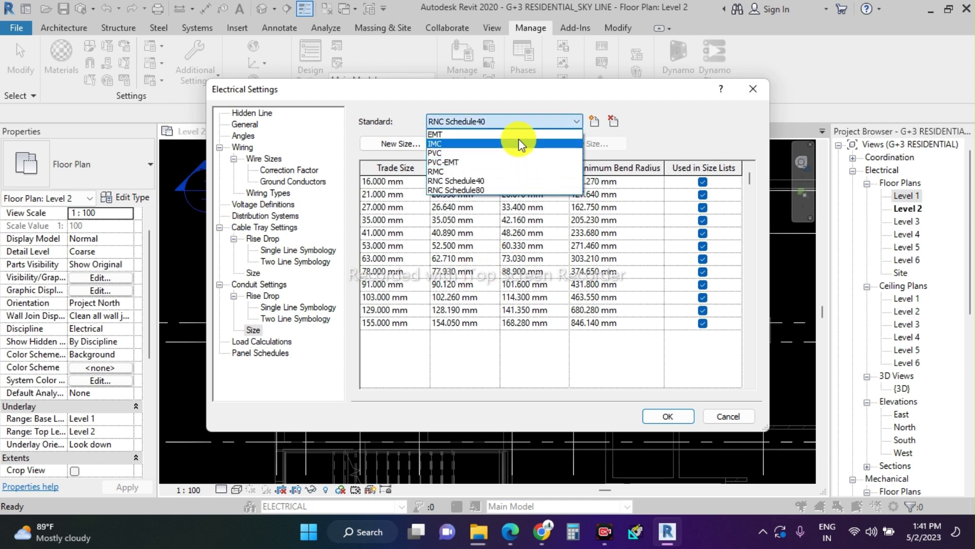
{"action": "left_click", "coordinate": [520, 135]}
{"action": "left_click", "coordinate": [548, 121]}
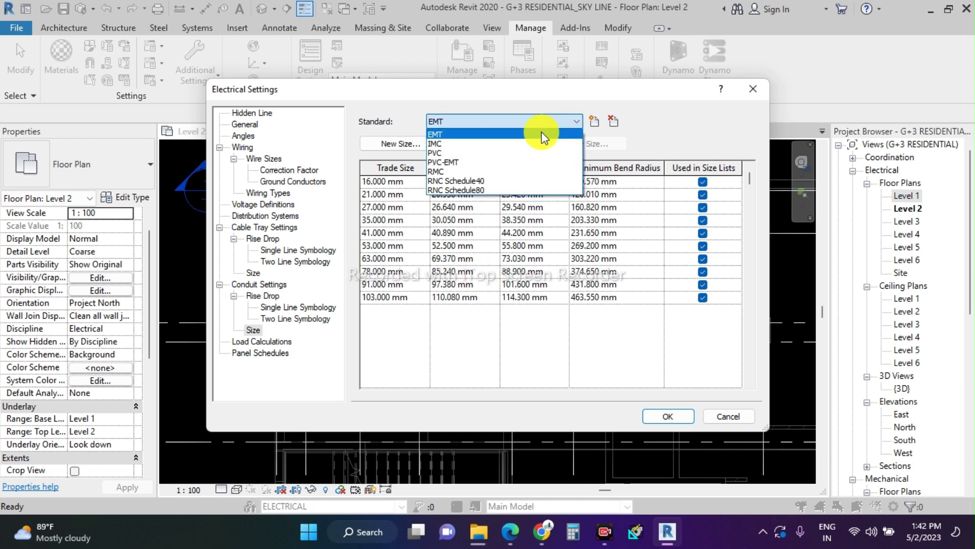
{"action": "left_click", "coordinate": [540, 143]}
{"action": "left_click", "coordinate": [554, 123]}
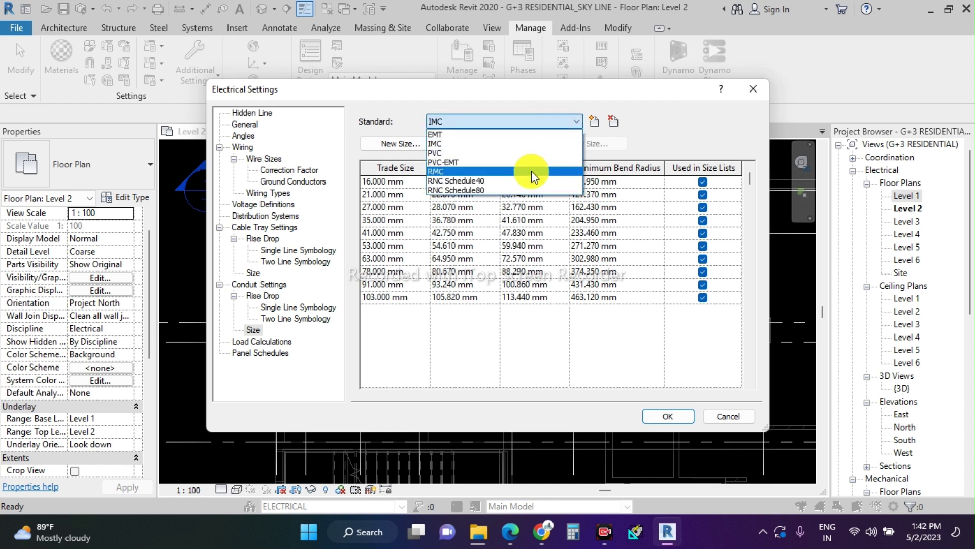
{"action": "left_click", "coordinate": [531, 171]}
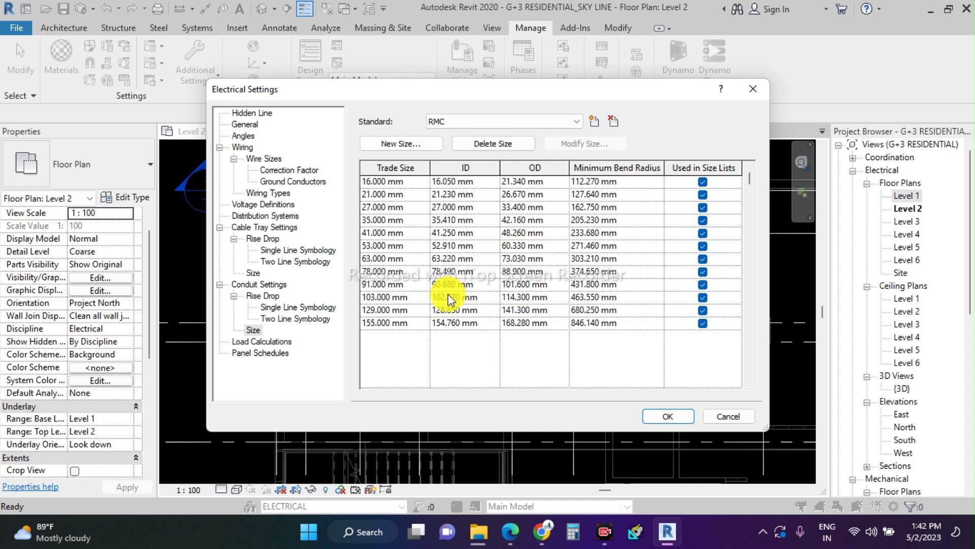
{"action": "left_click", "coordinate": [478, 123]}
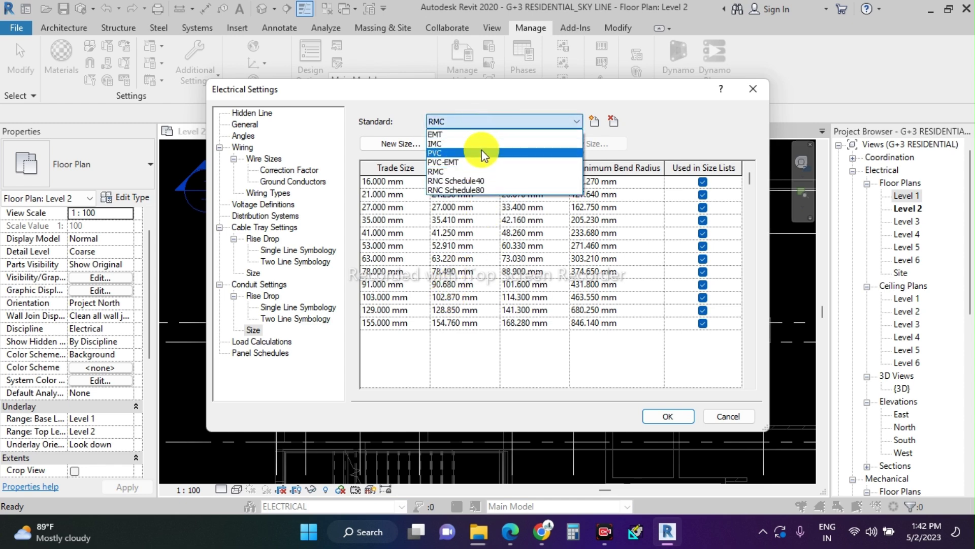
{"action": "left_click", "coordinate": [482, 151]}
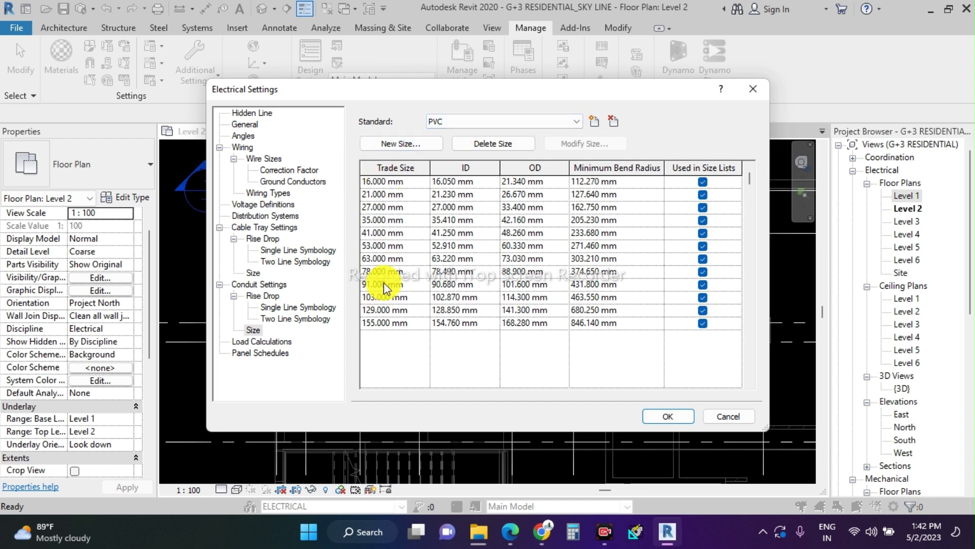
- Start a new PVC conduit size from the 155 mm row, with trade diameter 175 mm and inside diameter 168.760 mm
{"action": "left_click", "coordinate": [416, 322]}
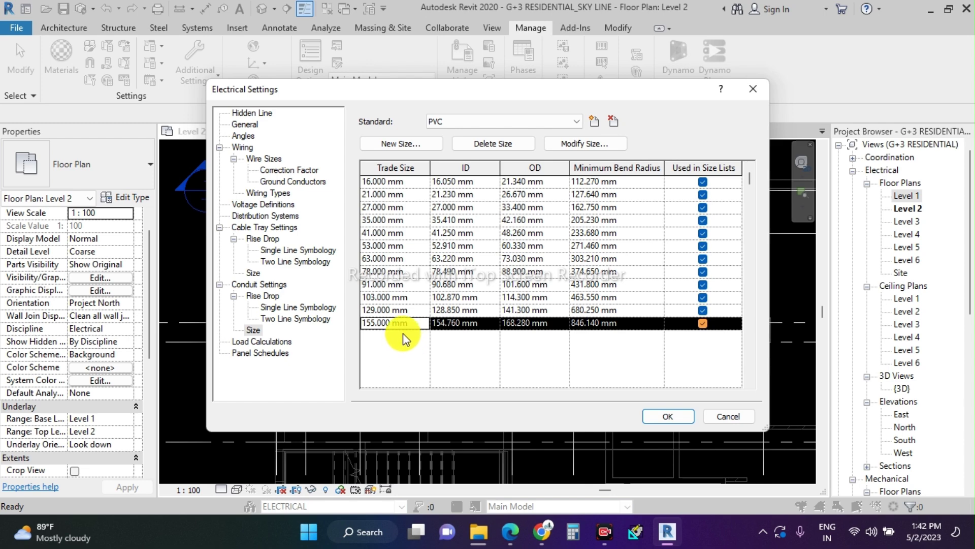
{"action": "left_click", "coordinate": [428, 148]}
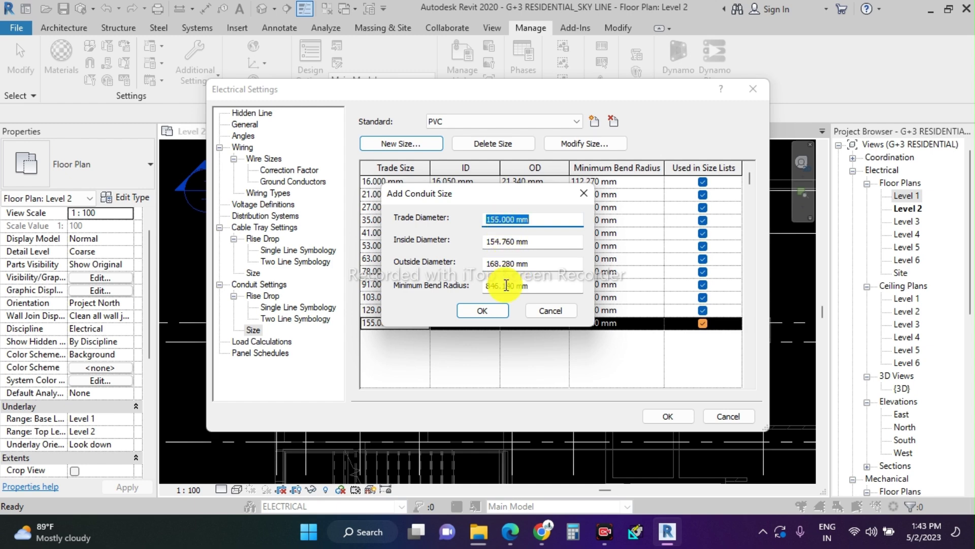
{"action": "double_click", "coordinate": [497, 220]}
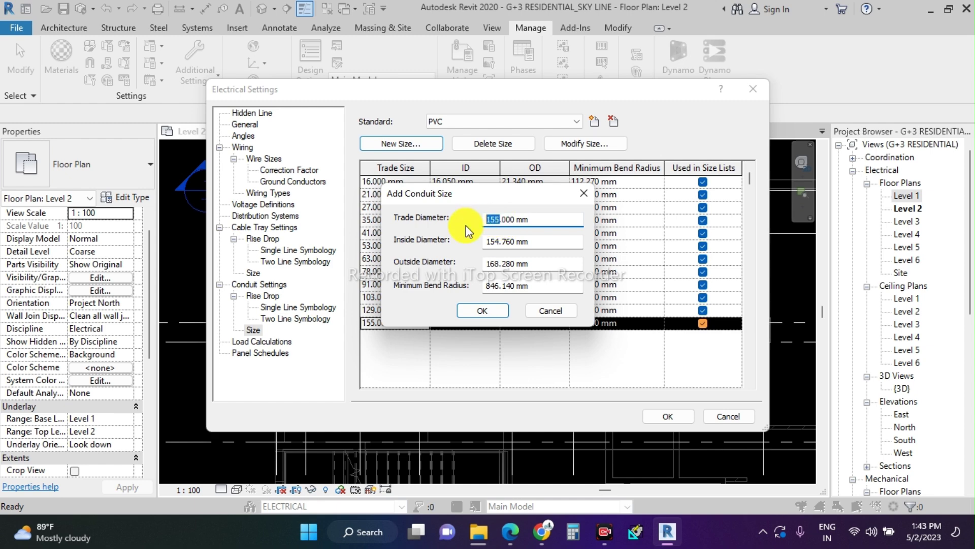
{"action": "type", "text": "175"}
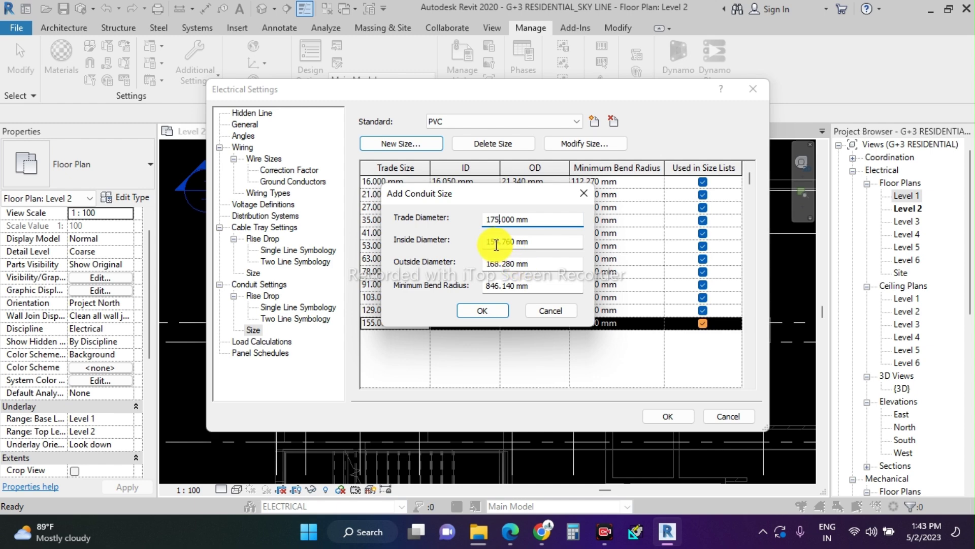
{"action": "double_click", "coordinate": [499, 241]}
{"action": "type", "text": "154"}
{"action": "key", "text": "BackSpace"}
{"action": "key", "text": "BackSpace"}
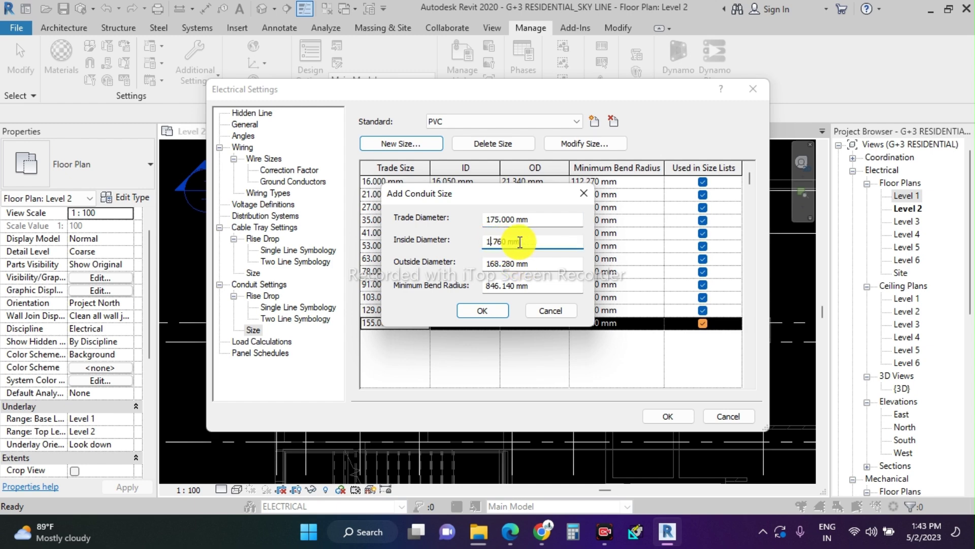
{"action": "type", "text": "68"}
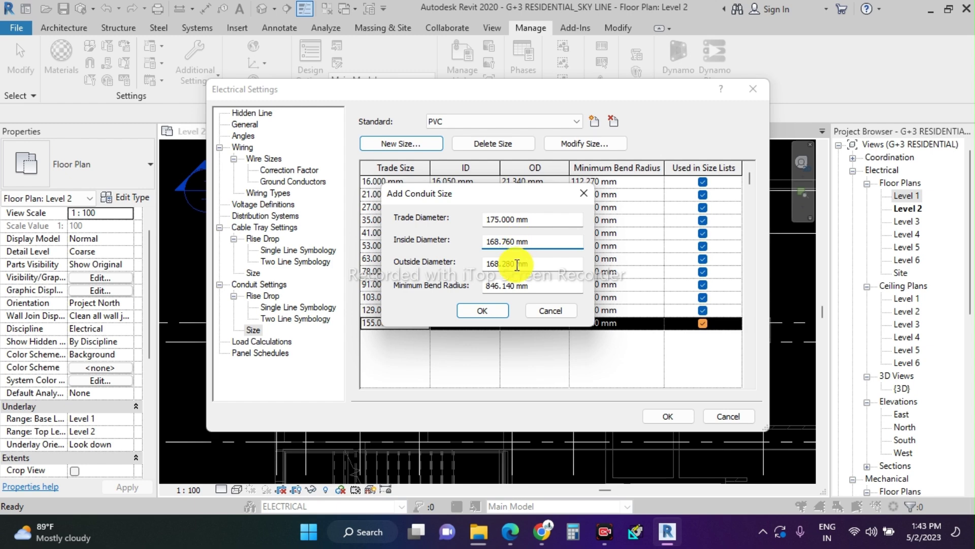
- Set the new size's outside diameter to 182.280 mm, add it to the PVC table, and accept the Electrical Settings
{"action": "left_click", "coordinate": [499, 263]}
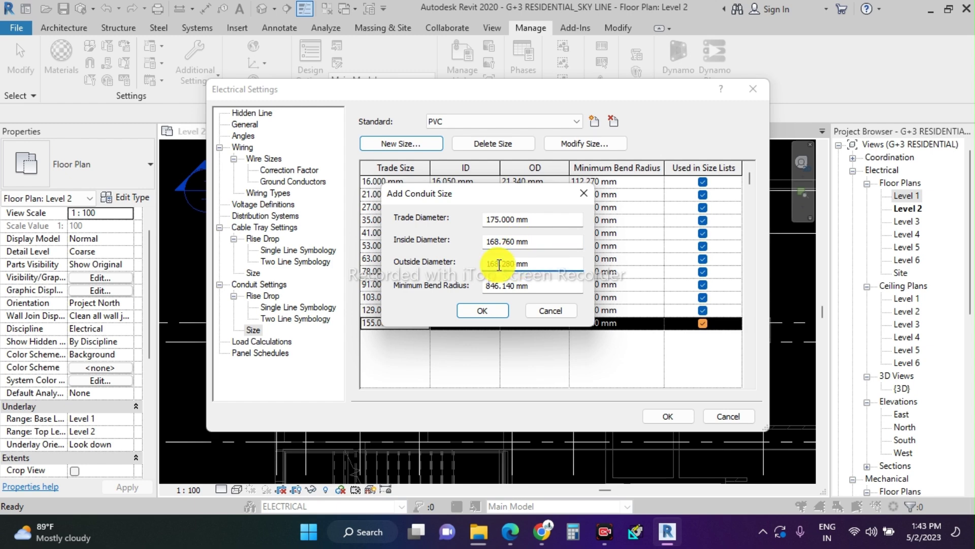
{"action": "key", "text": "BackSpace"}
{"action": "key", "text": "BackSpace"}
{"action": "key", "text": "BackSpace"}
{"action": "type", "text": "182"}
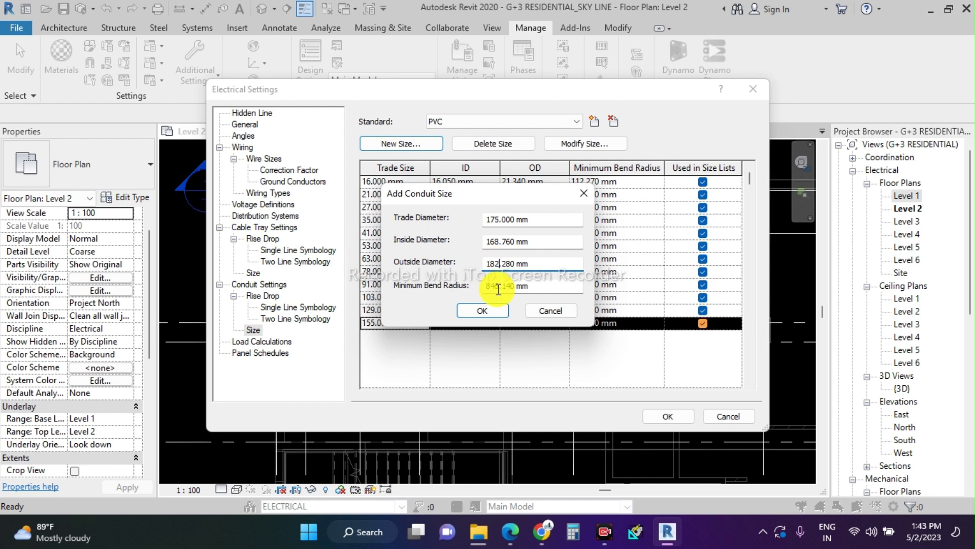
{"action": "left_click", "coordinate": [495, 310]}
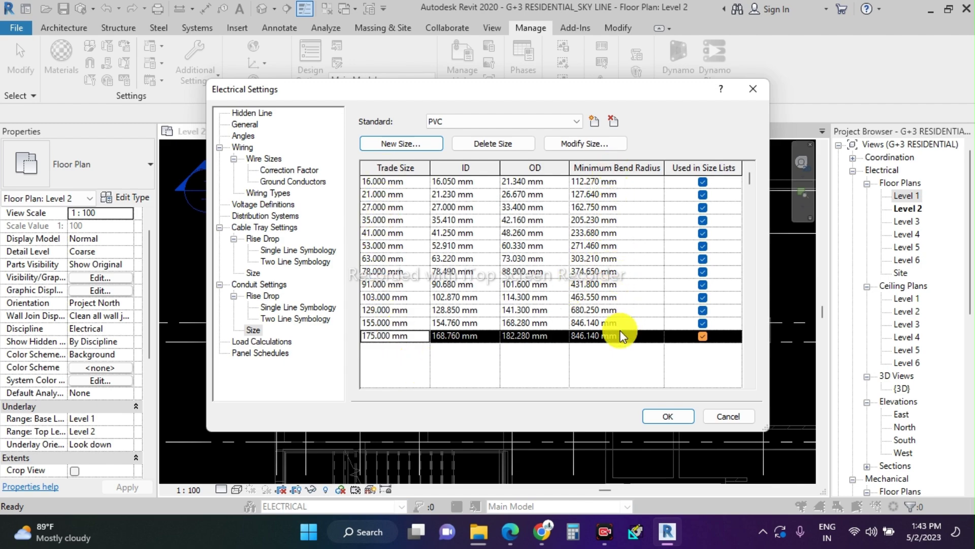
{"action": "left_click", "coordinate": [663, 419]}
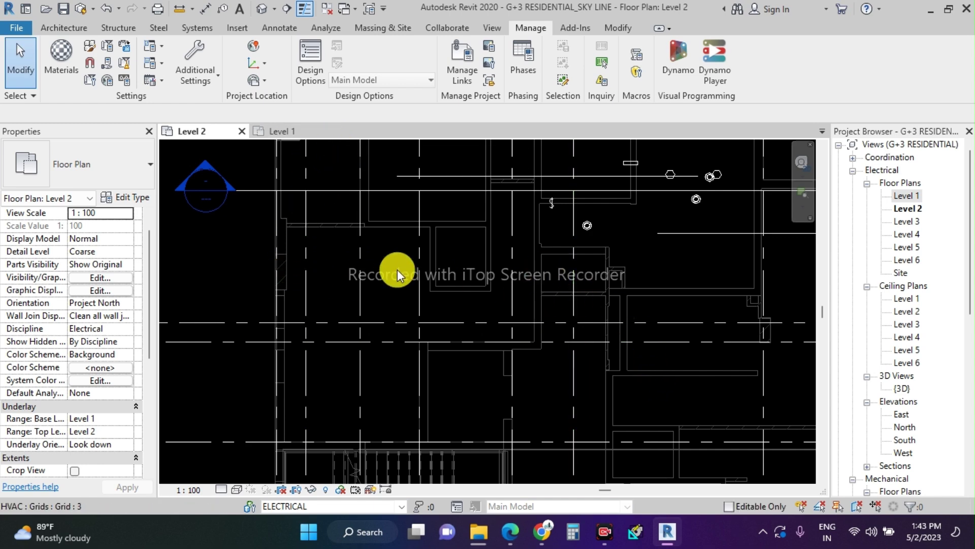
- Draw a horizontal 53 mm conduit about 9000 mm long in the empty area above grid A, and check it by selecting it
{"action": "scroll", "coordinate": [395, 328], "scroll_direction": "down", "scroll_amount": 1}
{"action": "scroll", "coordinate": [395, 328], "scroll_direction": "down", "scroll_amount": 2}
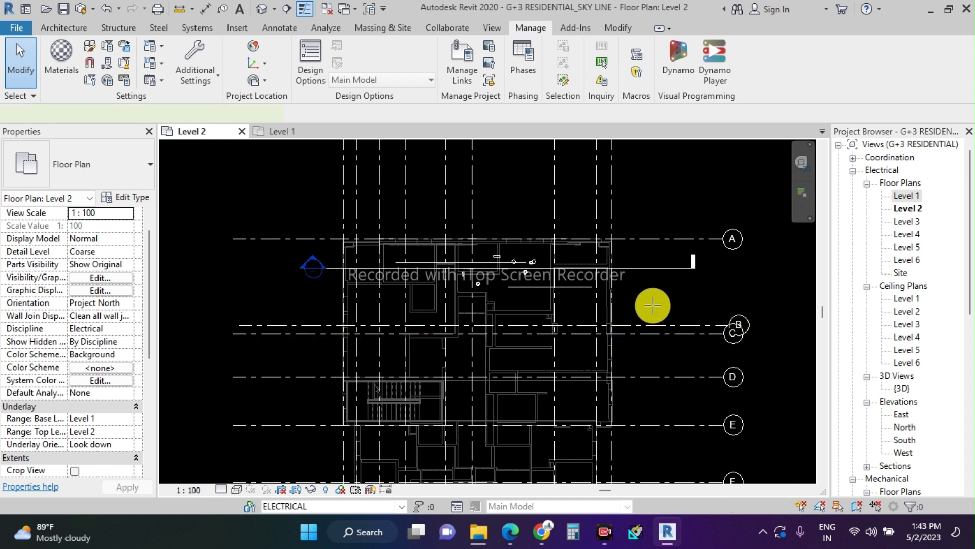
{"action": "key", "text": "c"}
{"action": "key", "text": "n"}
{"action": "scroll", "coordinate": [358, 398], "scroll_direction": "down", "scroll_amount": 1}
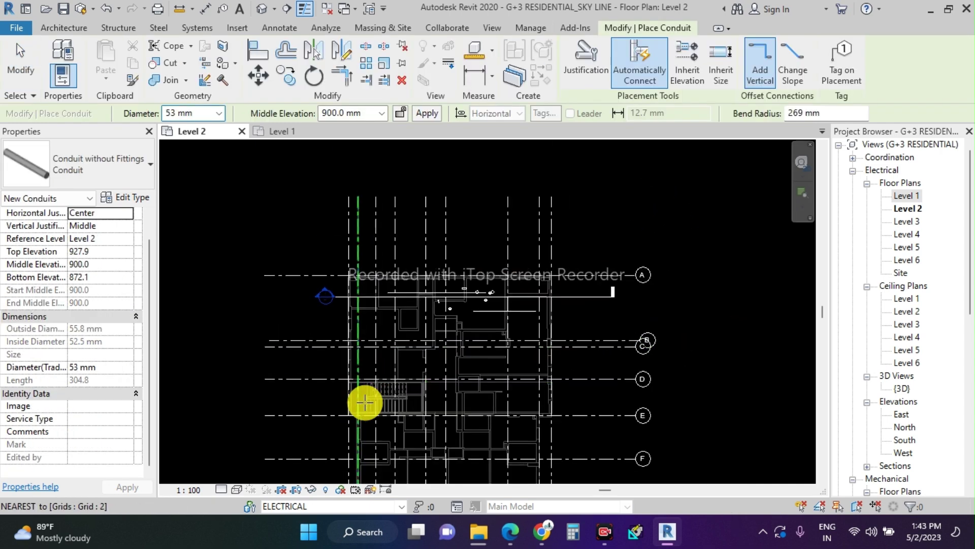
{"action": "scroll", "coordinate": [592, 254], "scroll_direction": "up", "scroll_amount": 3}
{"action": "left_click", "coordinate": [661, 215]}
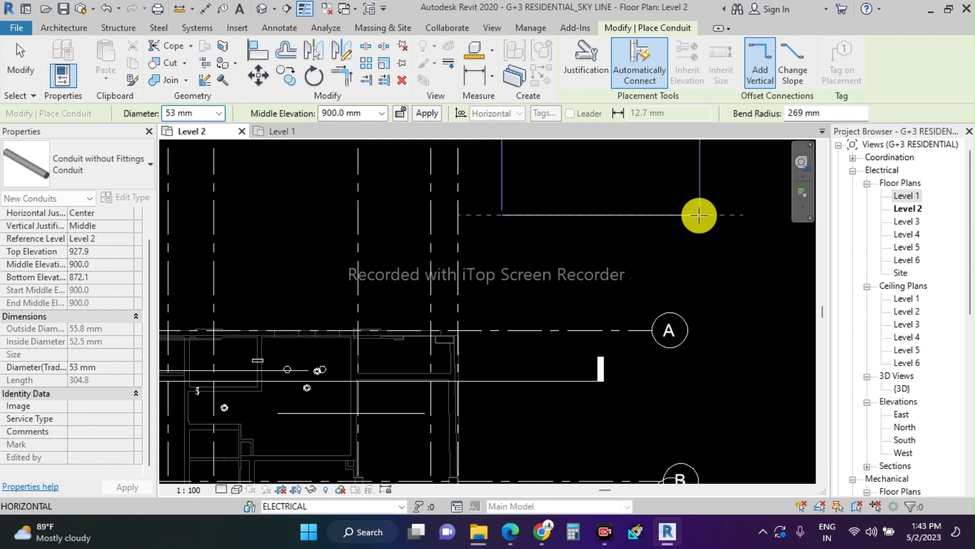
{"action": "left_click", "coordinate": [745, 213]}
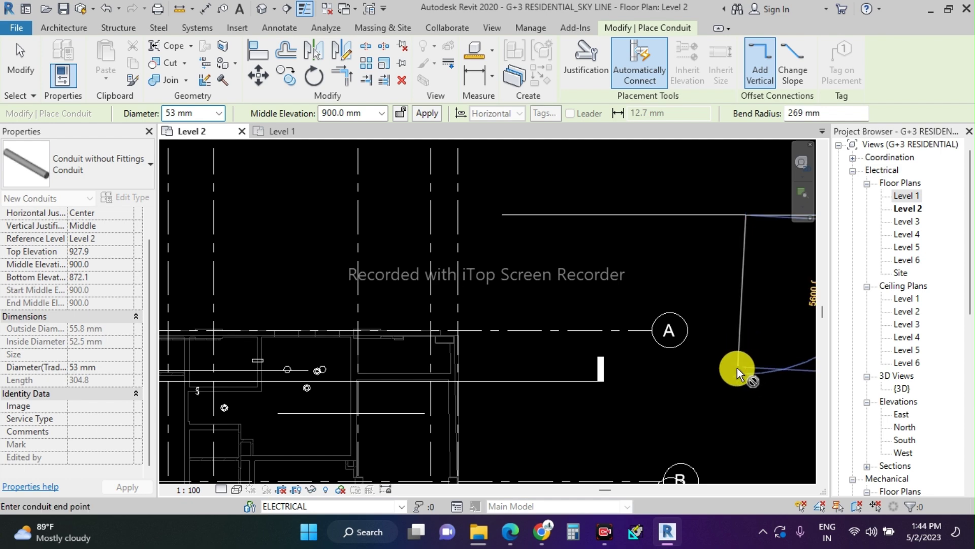
{"action": "key", "text": "Escape"}
{"action": "key", "text": "Escape"}
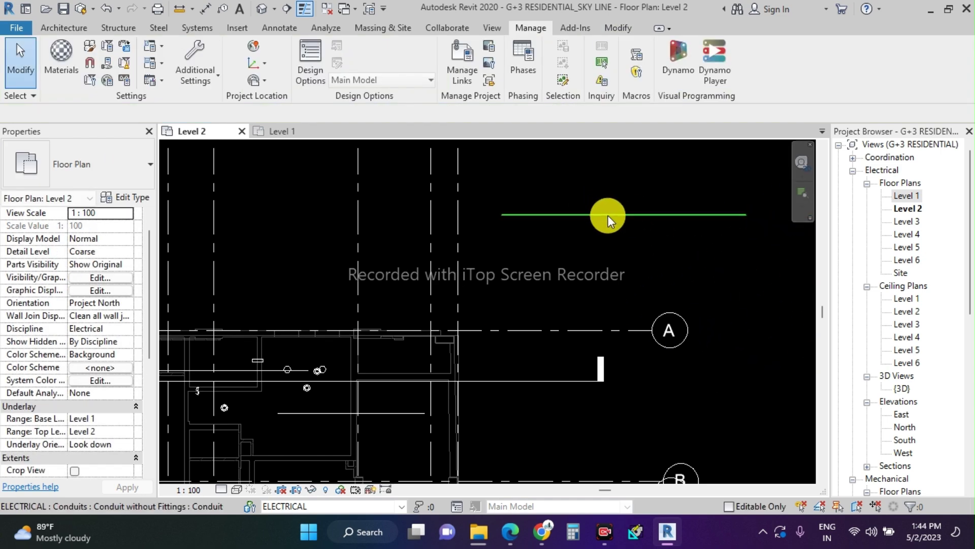
{"action": "left_click", "coordinate": [607, 215]}
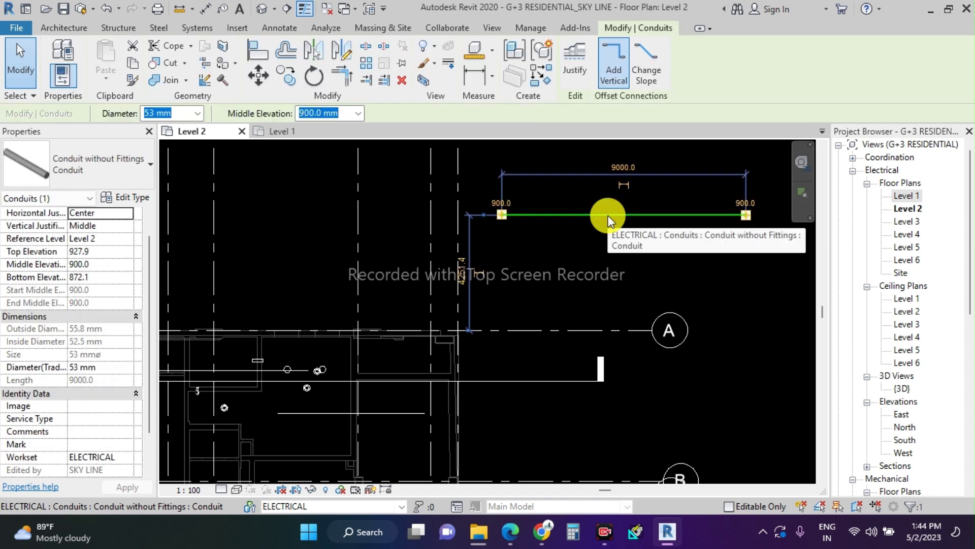
{"action": "key", "text": "Escape"}
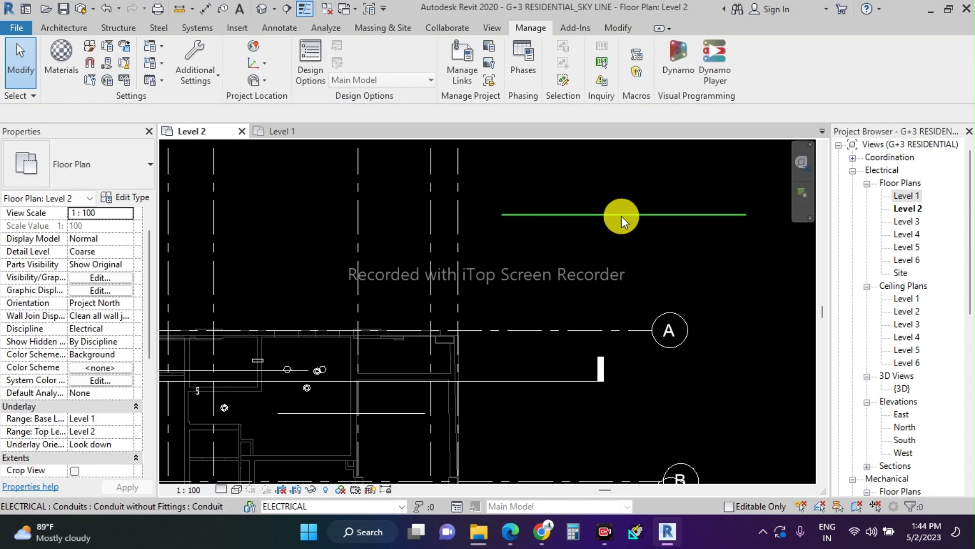
{"action": "left_click", "coordinate": [623, 213]}
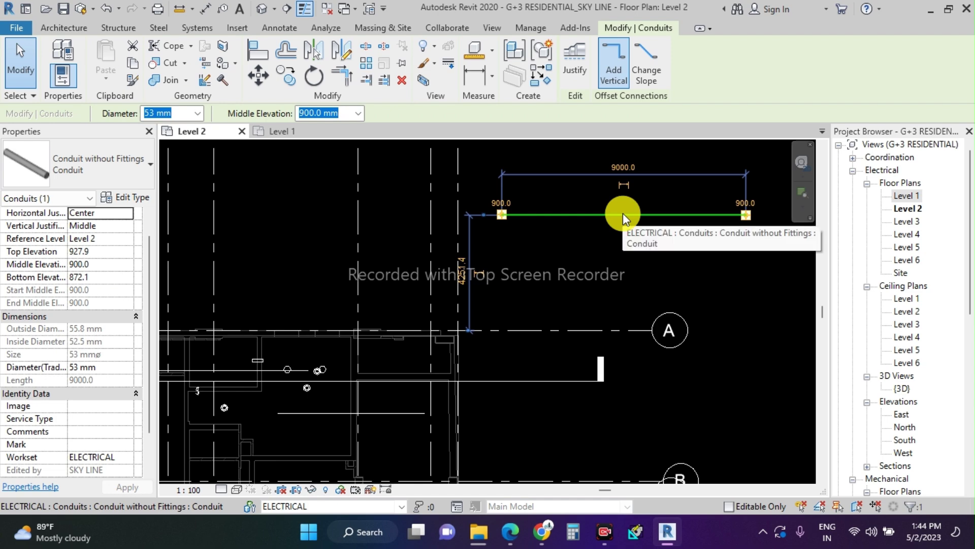
{"action": "key", "text": "Escape"}
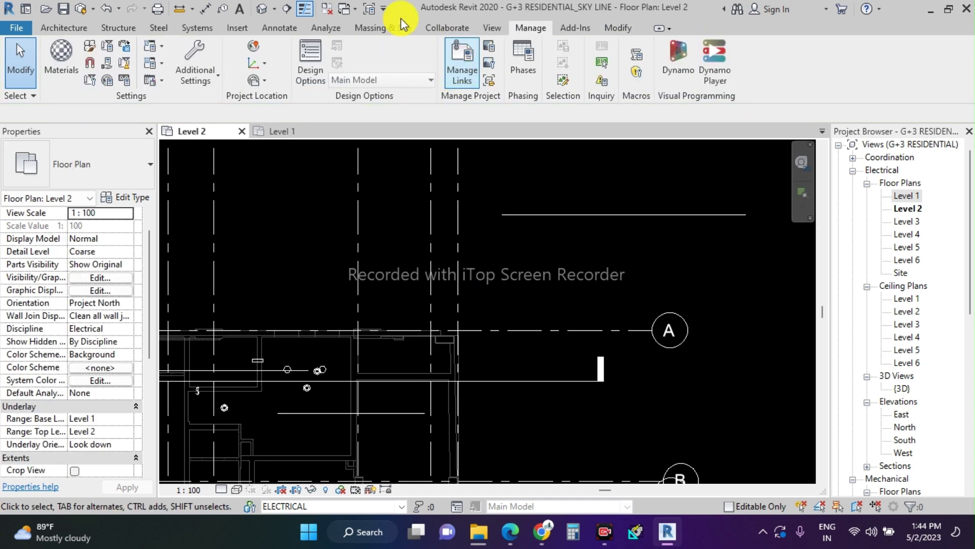
- Start placing a conduit fitting, agree to load a family, and browse to the EMT folder under US Metric, Conduit, Fittings
{"action": "left_click", "coordinate": [202, 28]}
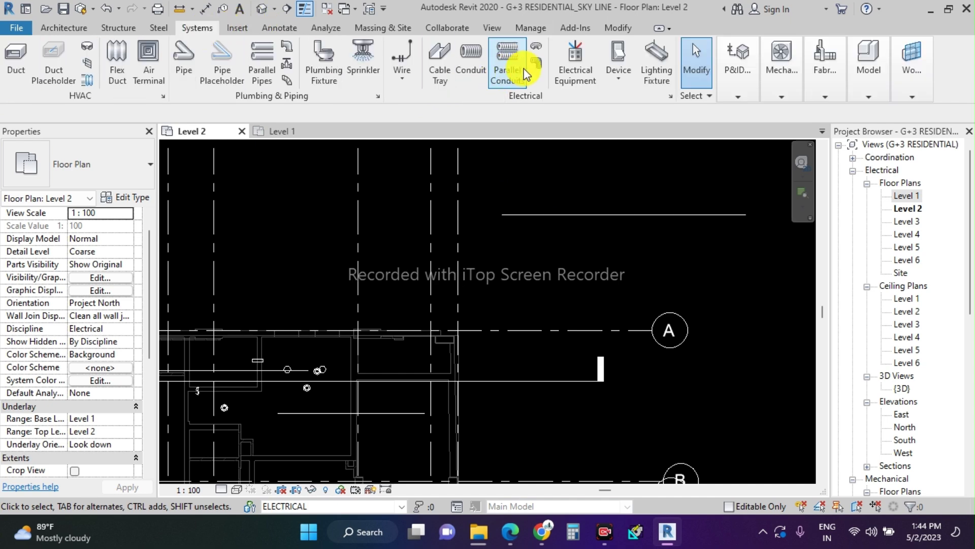
{"action": "left_click", "coordinate": [508, 57]}
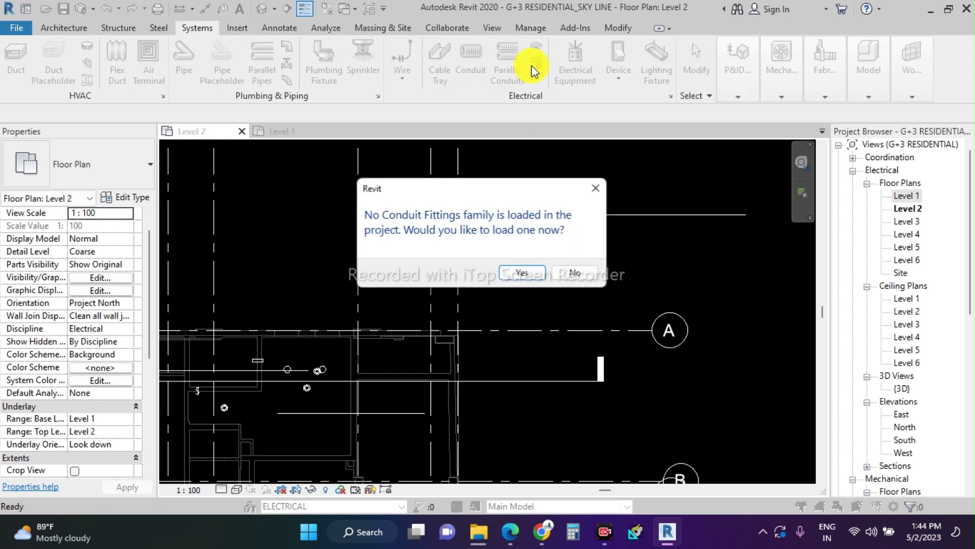
{"action": "left_click", "coordinate": [522, 273]}
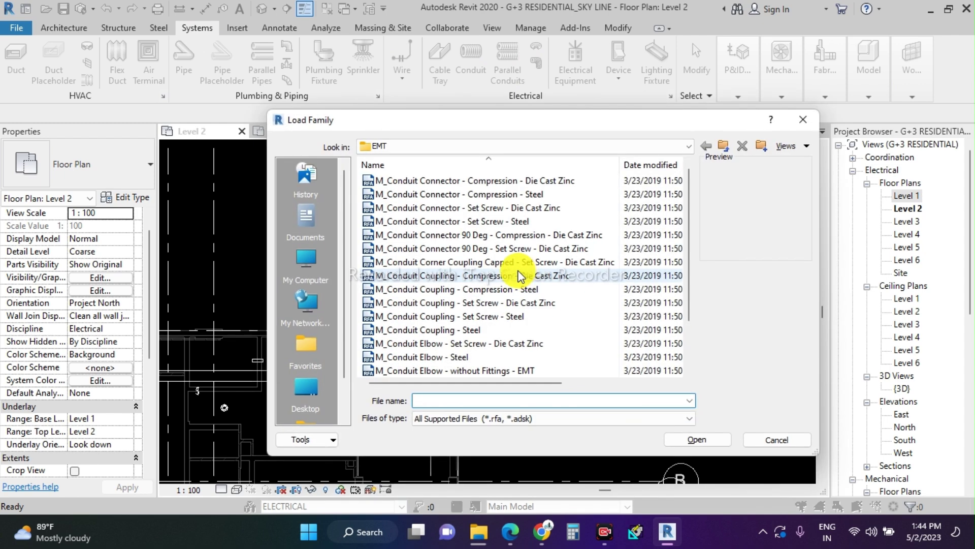
{"action": "left_click", "coordinate": [723, 146]}
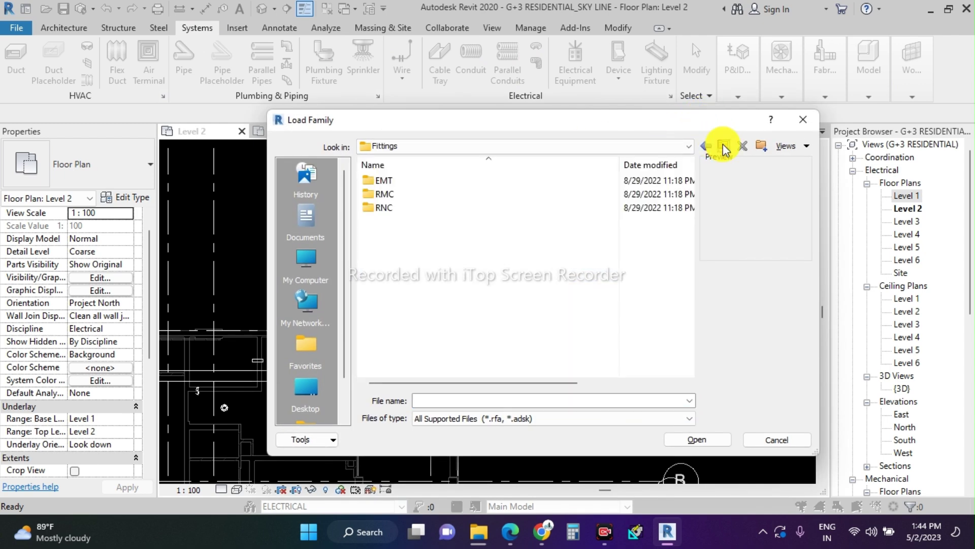
{"action": "left_click", "coordinate": [724, 147]}
{"action": "left_click", "coordinate": [723, 147]}
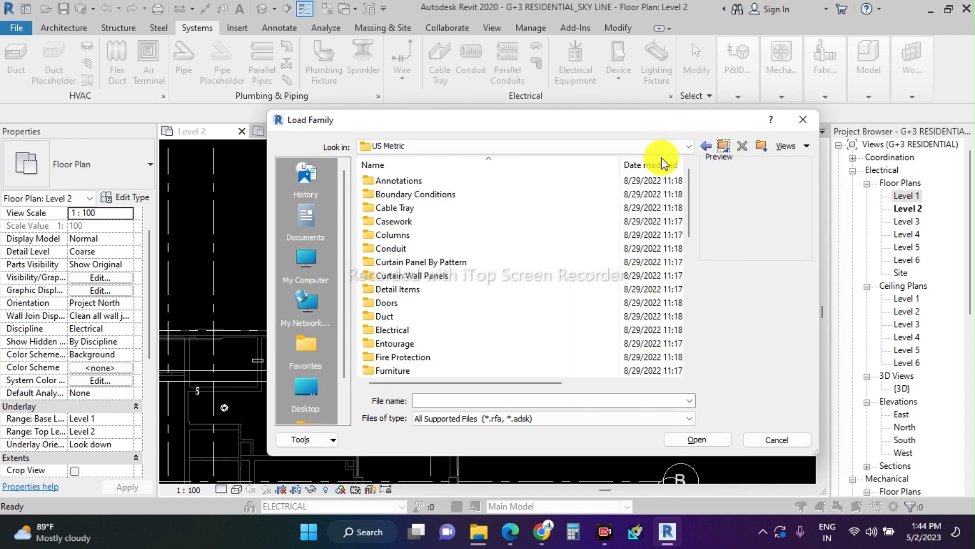
{"action": "double_click", "coordinate": [443, 257]}
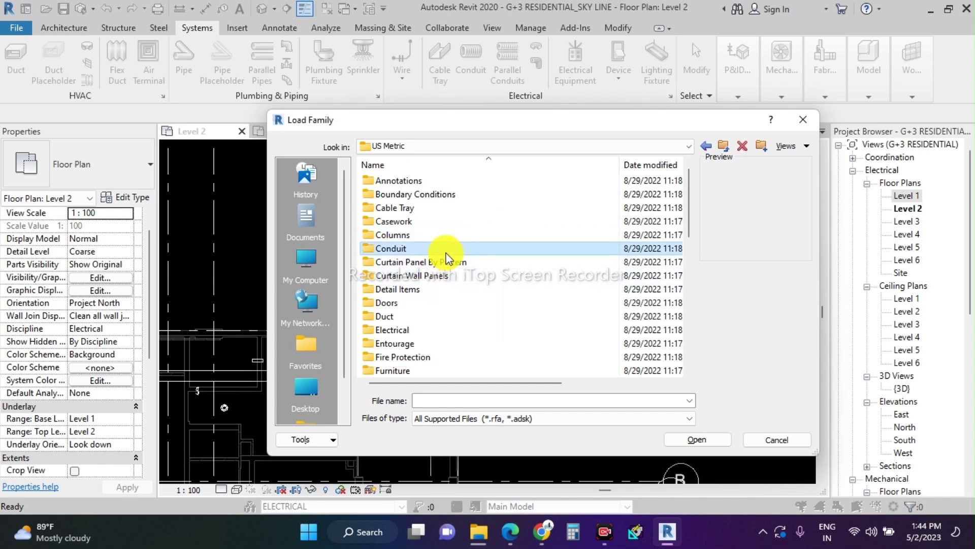
{"action": "double_click", "coordinate": [413, 188]}
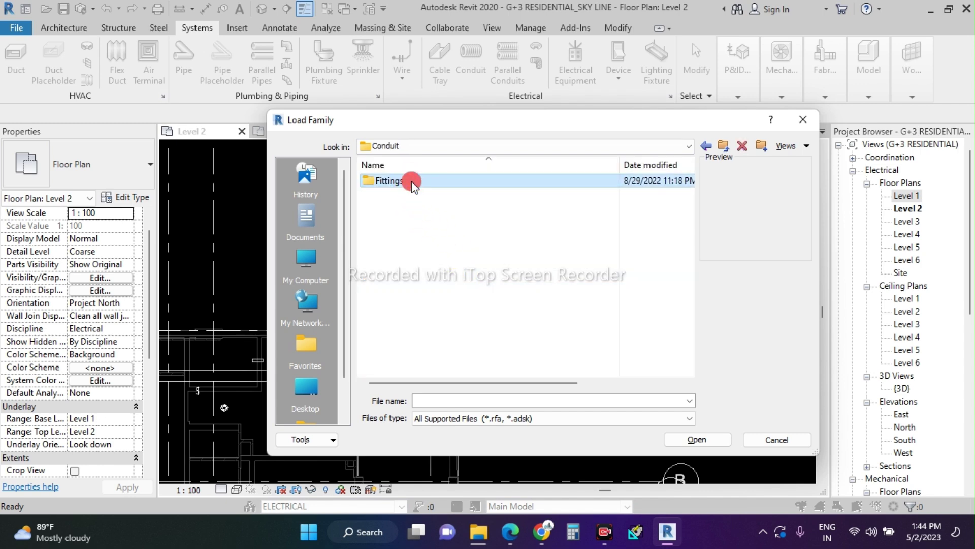
{"action": "double_click", "coordinate": [414, 182]}
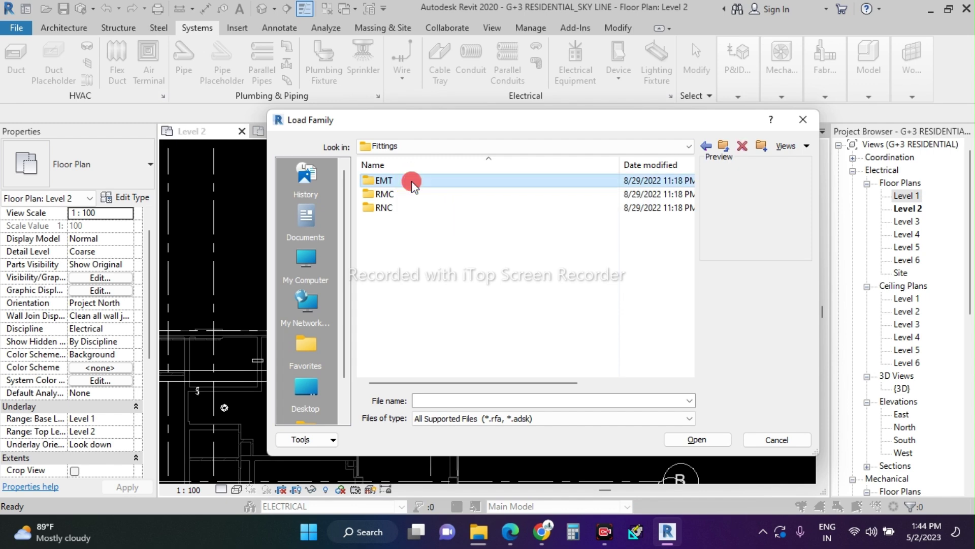
- Preview several connector, elbow and coupling families in the EMT folder, and load all of the folder's conduit fitting families
{"action": "left_click", "coordinate": [452, 194]}
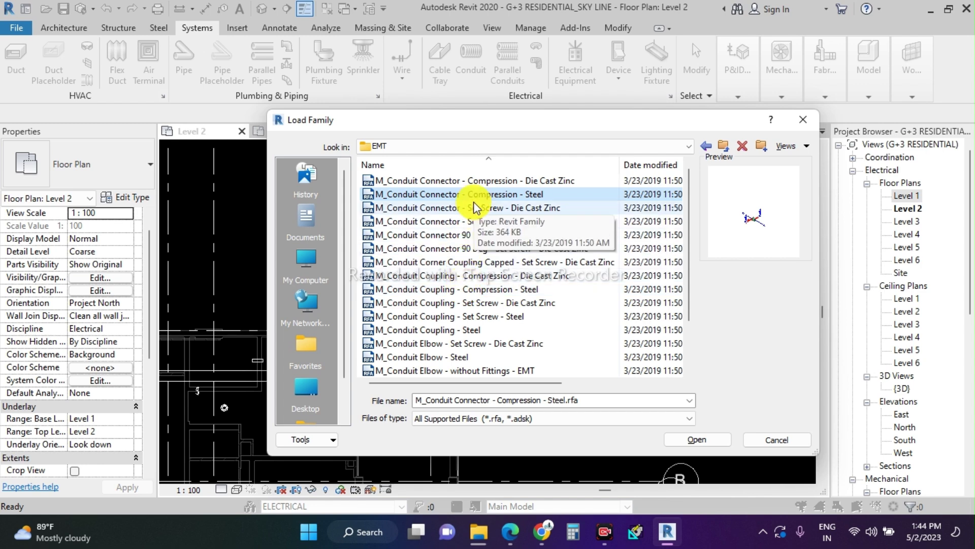
{"action": "scroll", "coordinate": [463, 257], "scroll_direction": "down", "scroll_amount": 2}
{"action": "left_click", "coordinate": [362, 303]}
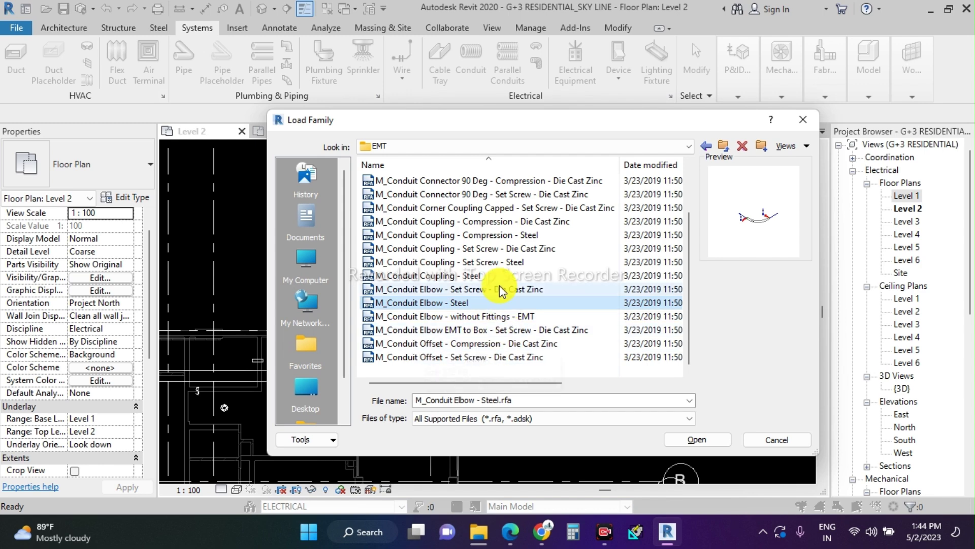
{"action": "left_click", "coordinate": [450, 276]}
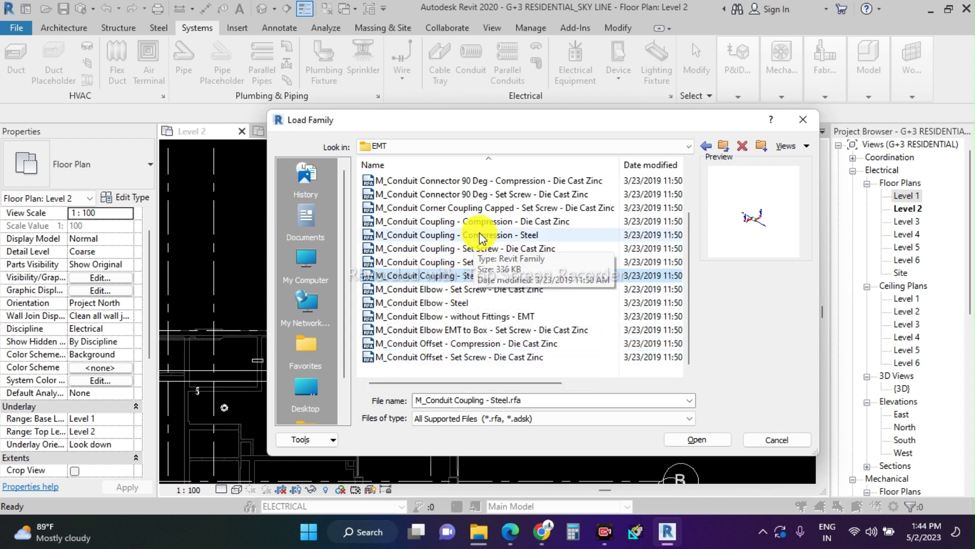
{"action": "left_click", "coordinate": [473, 221]}
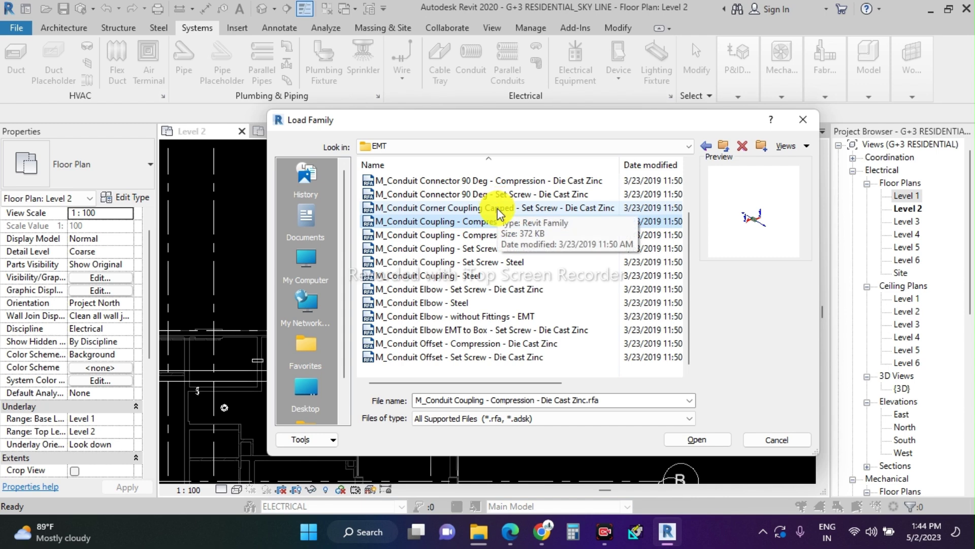
{"action": "left_click", "coordinate": [506, 182]}
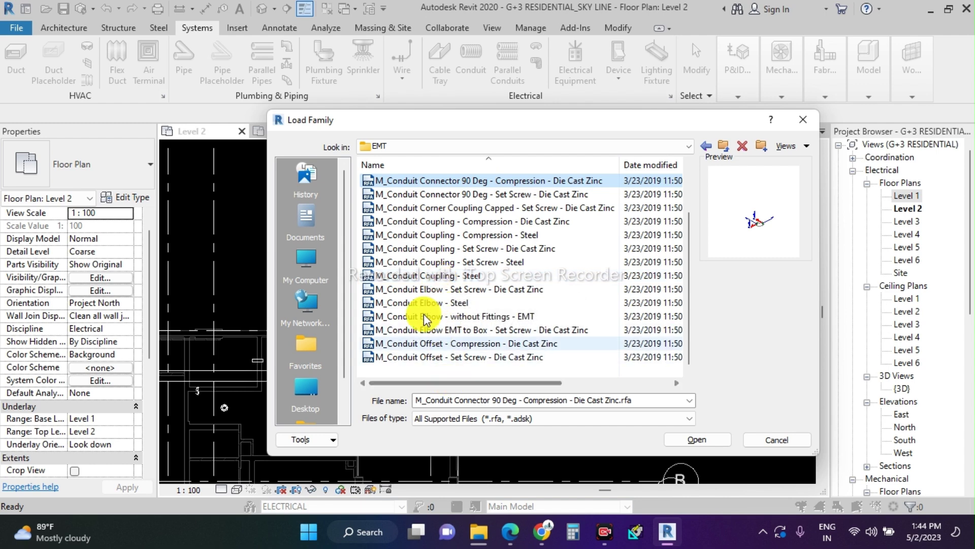
{"action": "scroll", "coordinate": [424, 316], "scroll_direction": "up", "scroll_amount": 2}
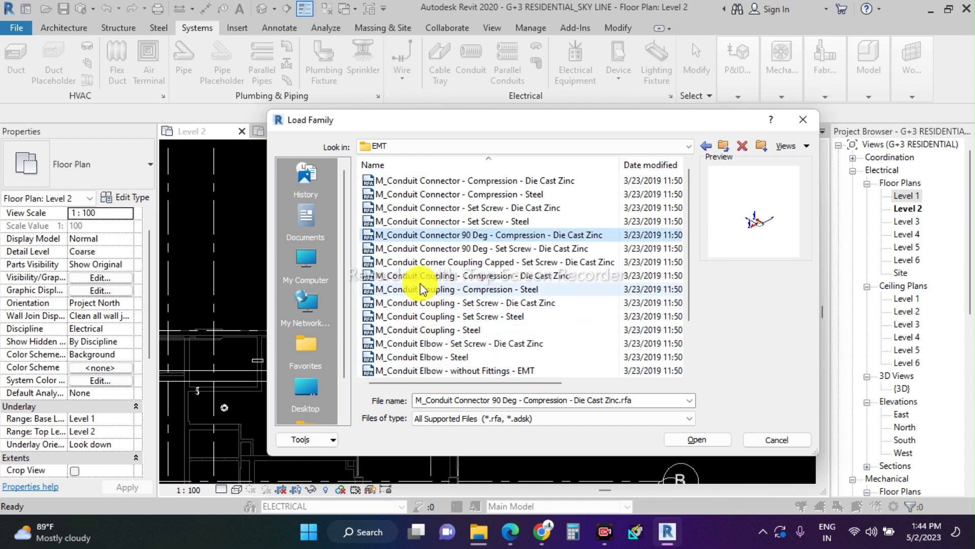
{"action": "key", "text": "ctrl+a"}
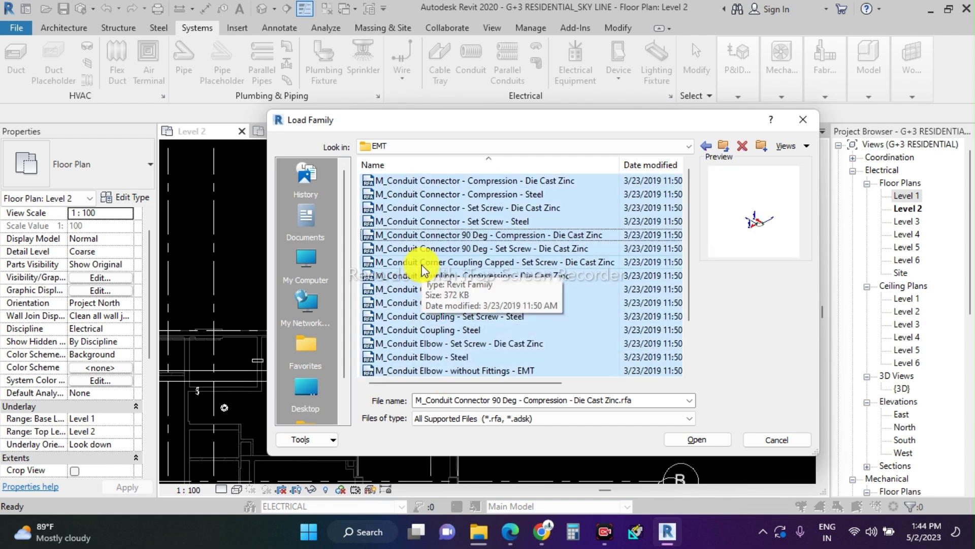
{"action": "left_click", "coordinate": [706, 441]}
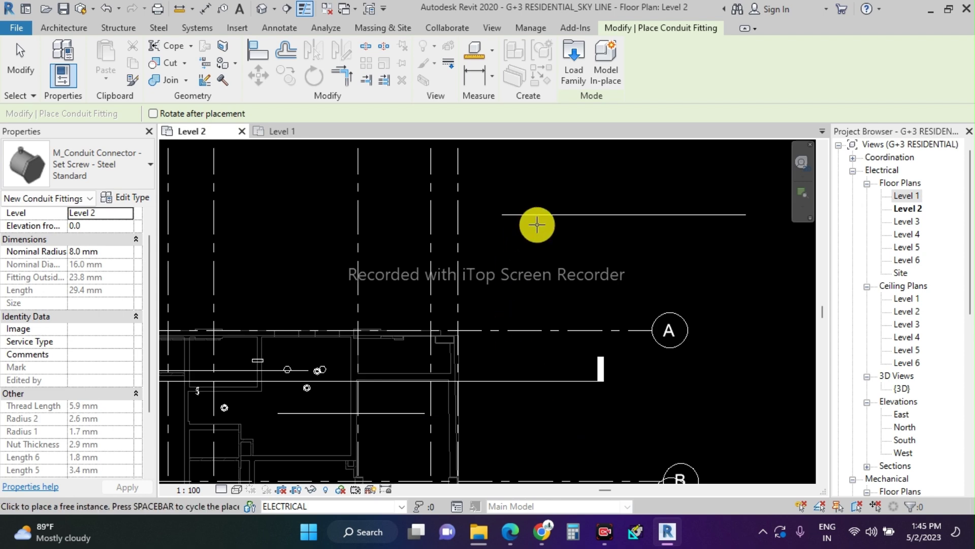
- Set the Bend fitting of the horizontal conduit's type to M_Conduit Elbow - Steel: Standard
{"action": "key", "text": "Escape"}
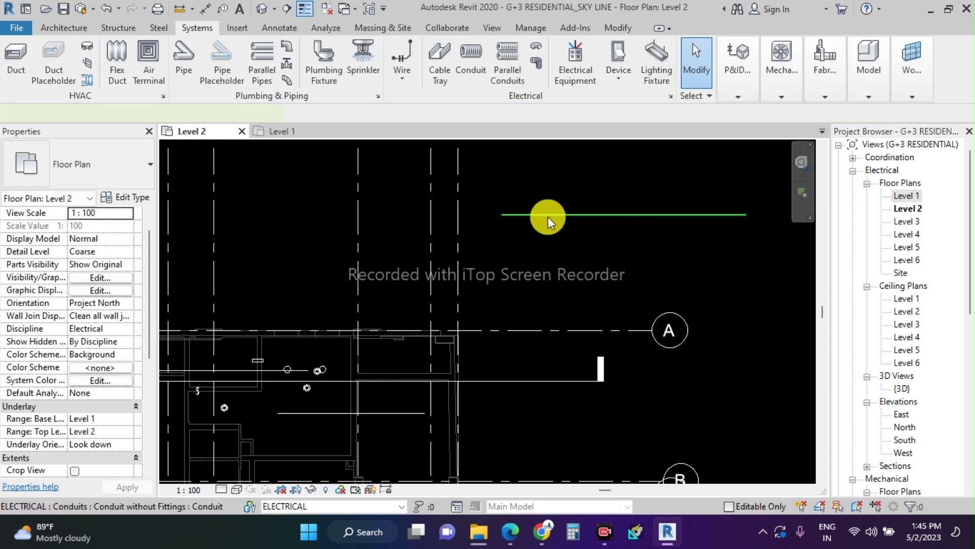
{"action": "left_click", "coordinate": [547, 215]}
{"action": "left_click", "coordinate": [142, 195]}
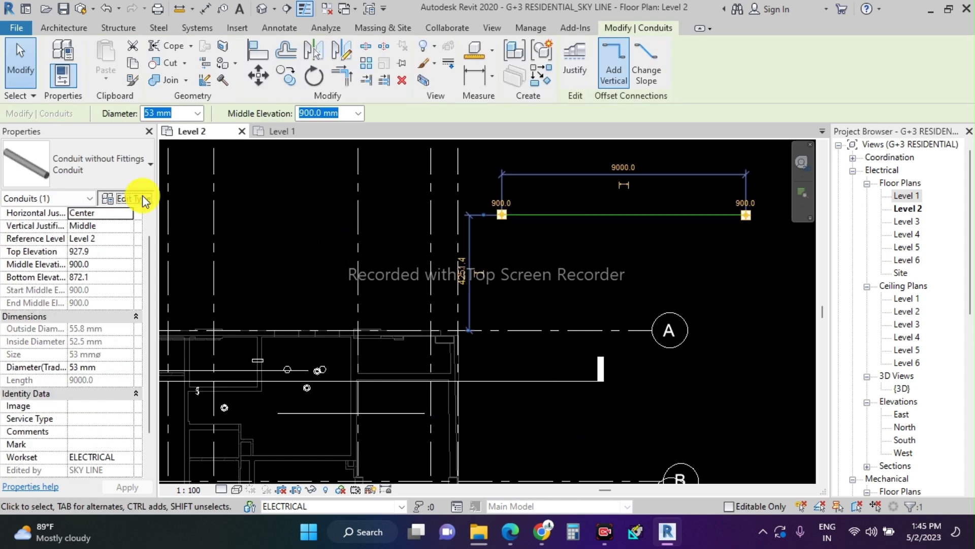
{"action": "left_click", "coordinate": [557, 187]}
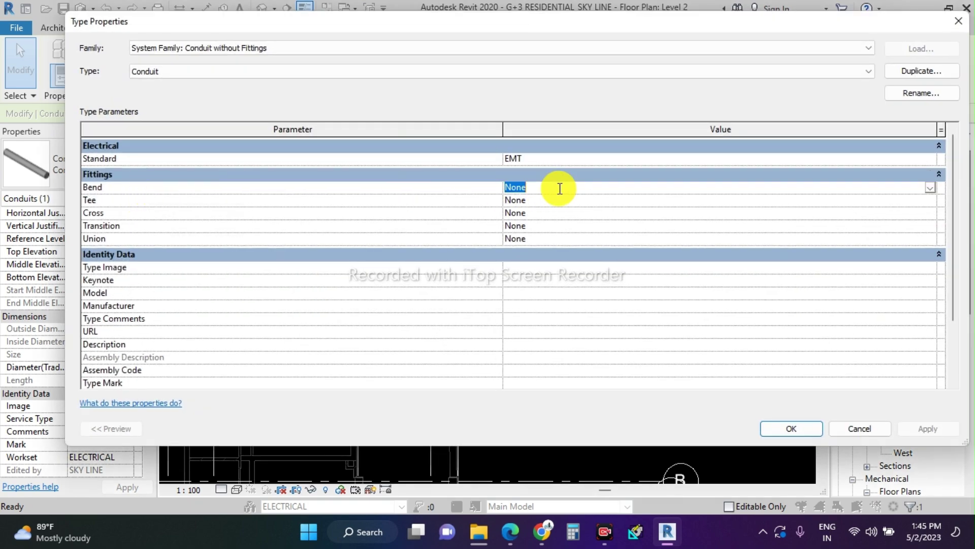
{"action": "left_click", "coordinate": [930, 188]}
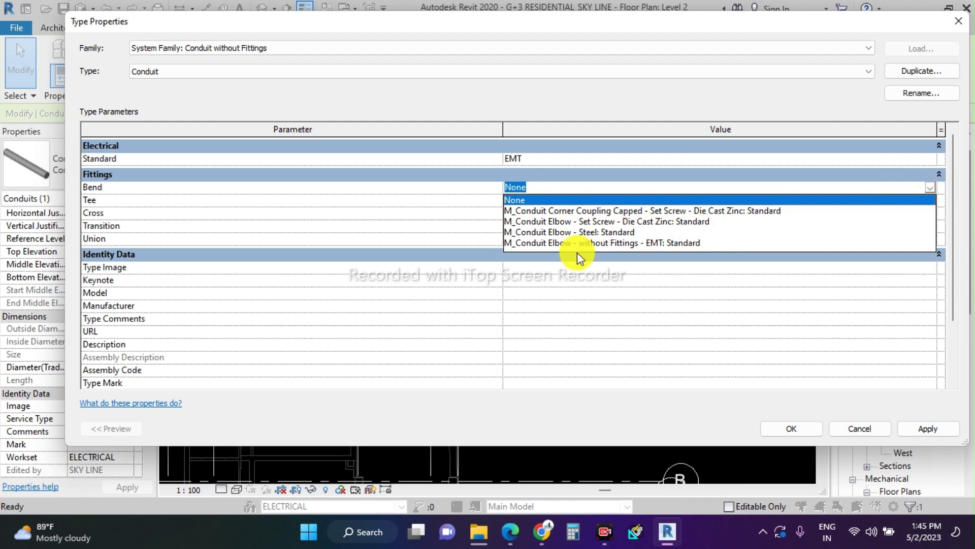
{"action": "left_click", "coordinate": [558, 232]}
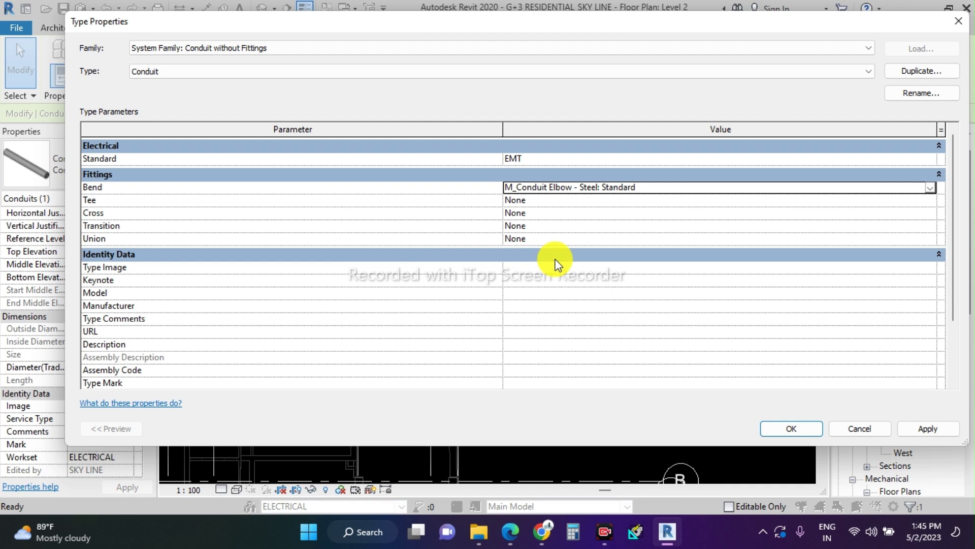
- Check the available Tee, Cross and Transition fittings for the conduit type, and accept the type properties
{"action": "left_click", "coordinate": [562, 208]}
{"action": "left_click", "coordinate": [615, 198]}
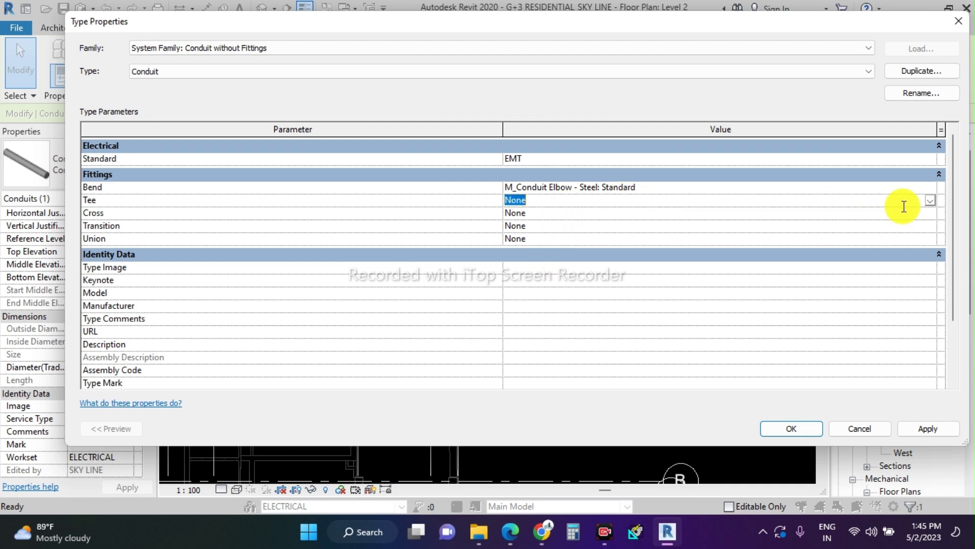
{"action": "left_click", "coordinate": [928, 201]}
{"action": "left_click", "coordinate": [928, 201]}
{"action": "left_click", "coordinate": [576, 213]}
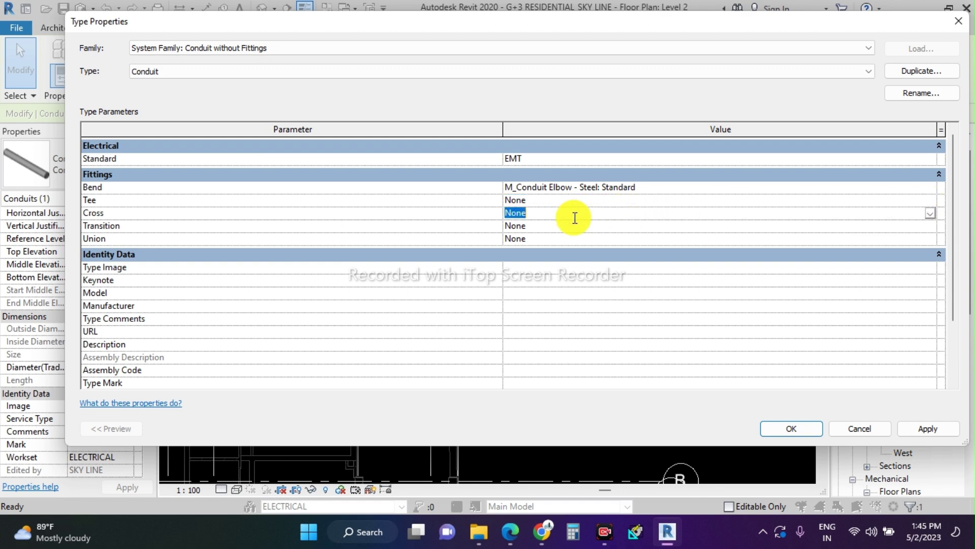
{"action": "left_click", "coordinate": [930, 213]}
{"action": "left_click", "coordinate": [928, 212]}
{"action": "left_click", "coordinate": [926, 227]}
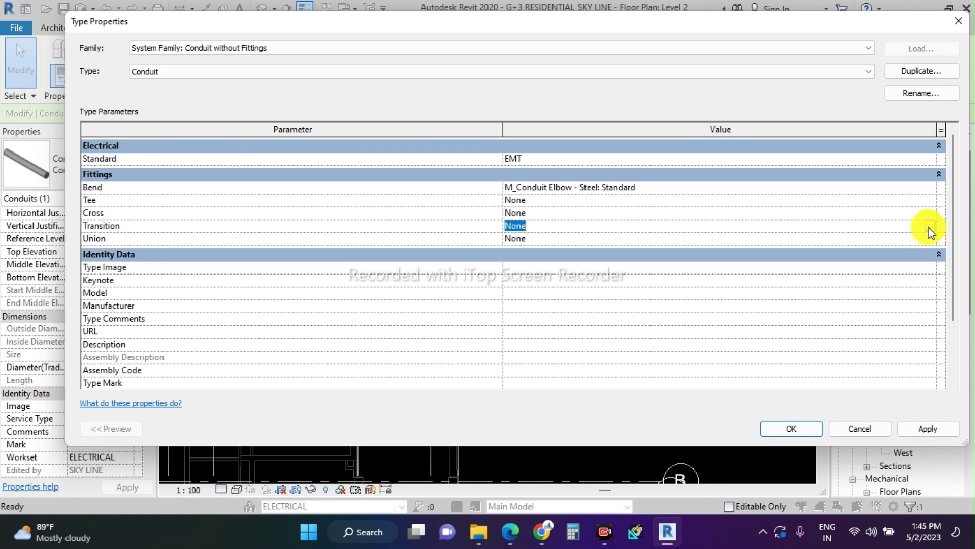
{"action": "left_click", "coordinate": [929, 227]}
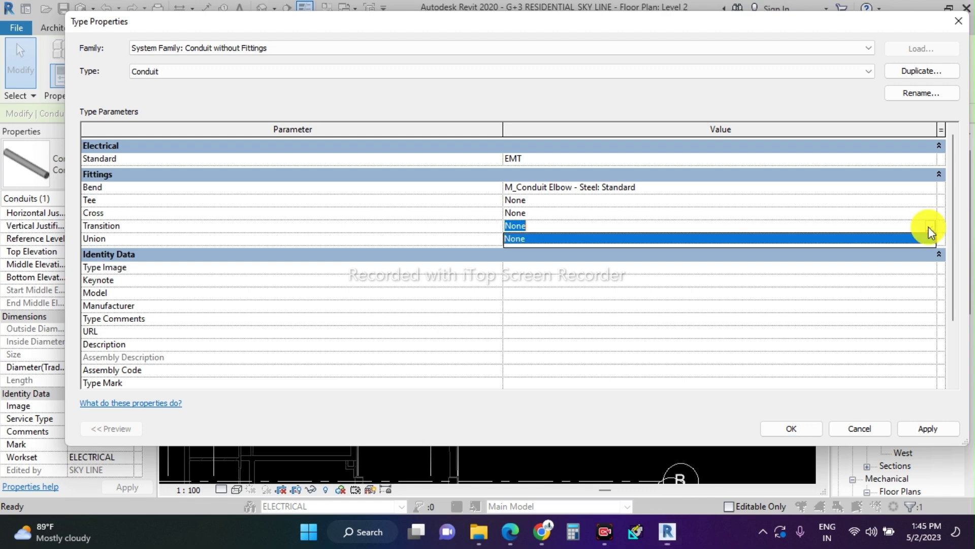
{"action": "left_click", "coordinate": [608, 201]}
{"action": "left_click", "coordinate": [607, 204]}
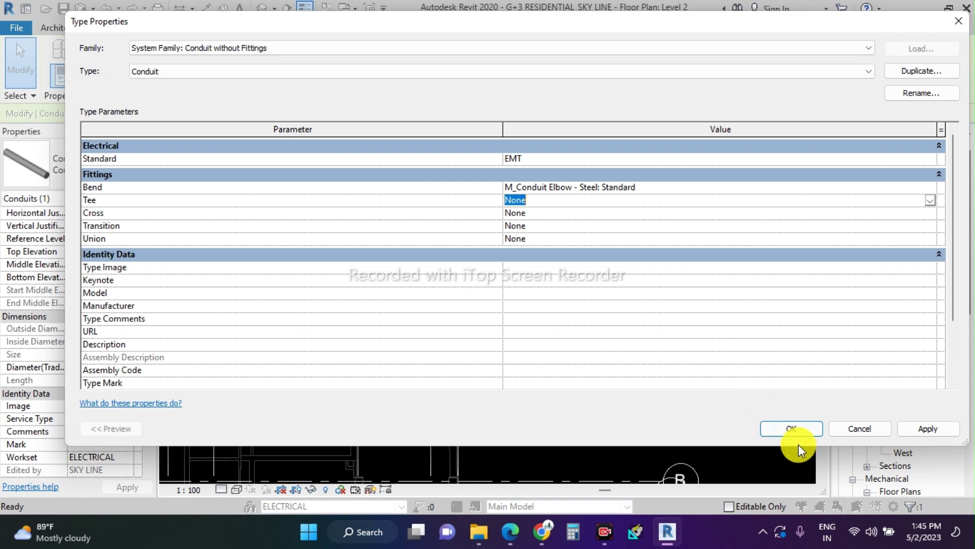
{"action": "left_click", "coordinate": [792, 428]}
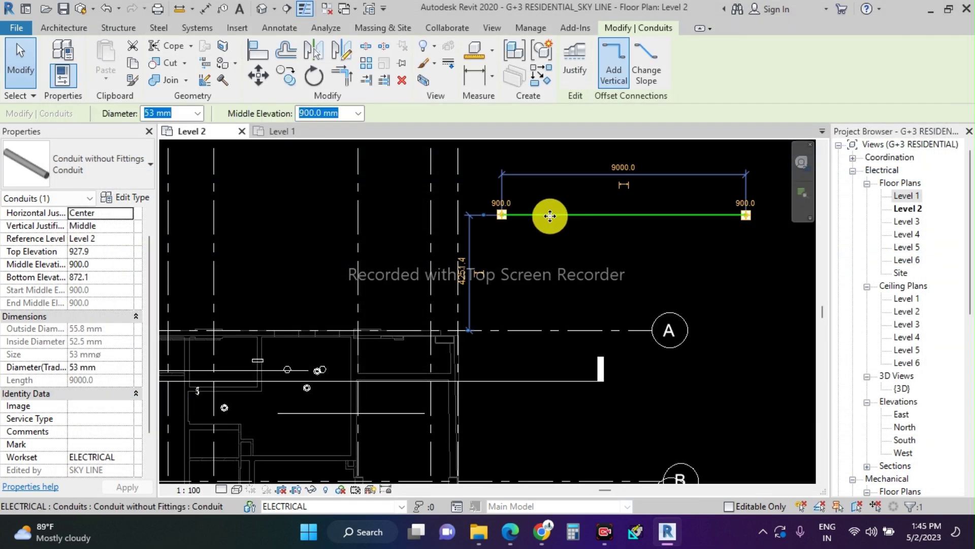
- Set the conduit type's Standard to RNC Schedule40, check its Tee fitting options, and accept the type properties
{"action": "left_click", "coordinate": [124, 202]}
{"action": "left_click", "coordinate": [551, 158]}
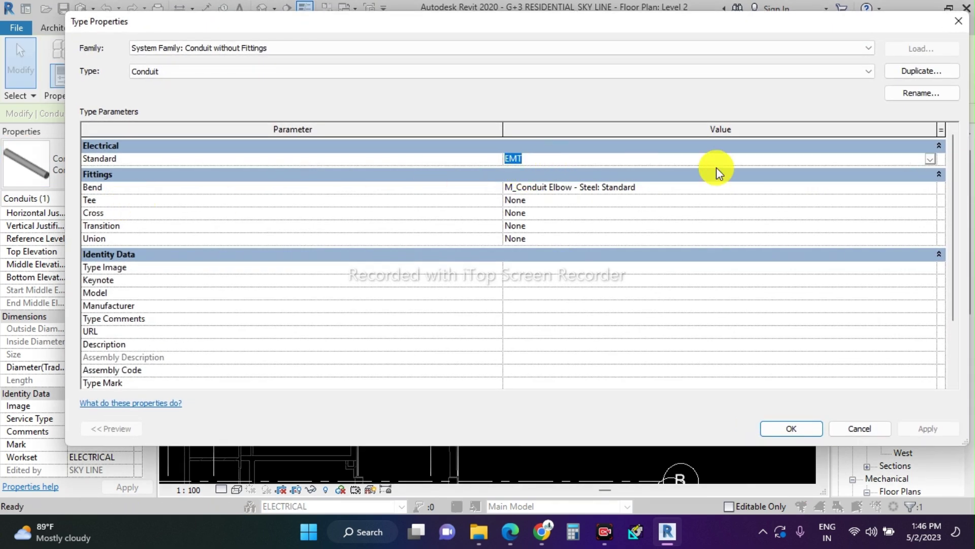
{"action": "left_click", "coordinate": [933, 160]}
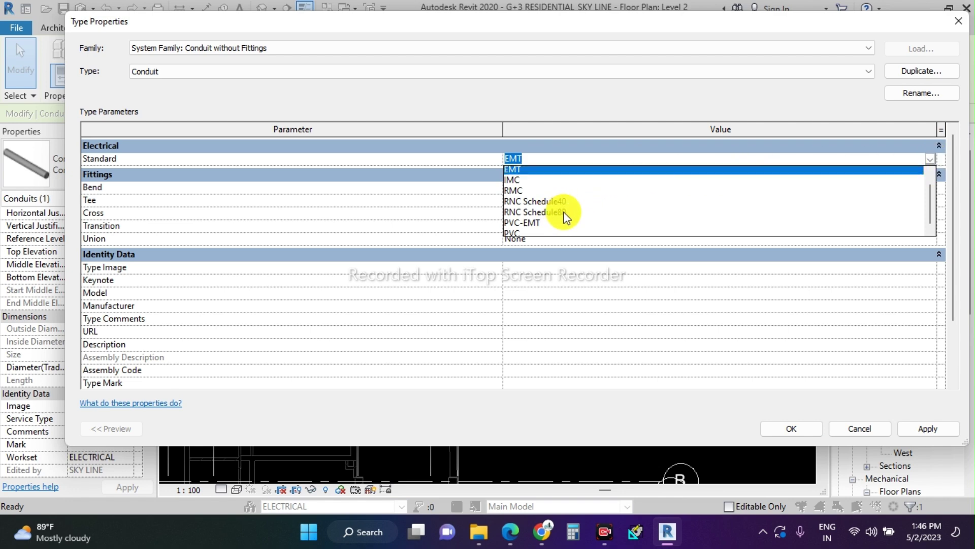
{"action": "scroll", "coordinate": [564, 212], "scroll_direction": "down", "scroll_amount": 1}
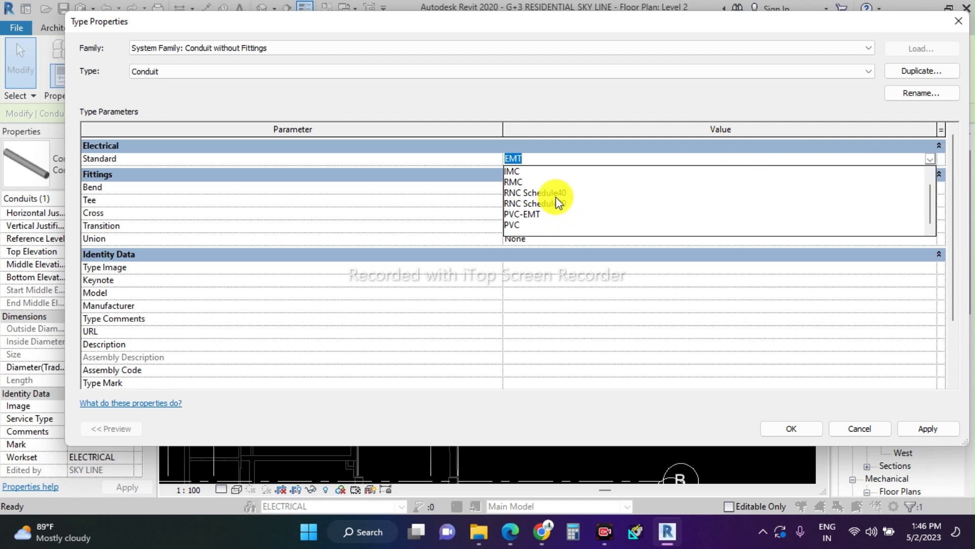
{"action": "left_click", "coordinate": [556, 196]}
{"action": "left_click", "coordinate": [574, 199]}
{"action": "left_click", "coordinate": [929, 201]}
{"action": "left_click", "coordinate": [756, 214]}
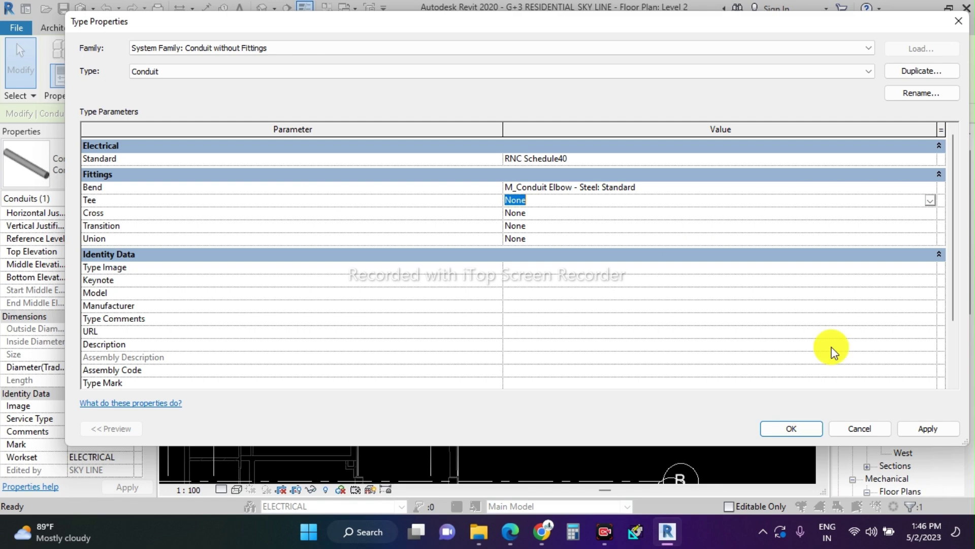
{"action": "left_click", "coordinate": [922, 158]}
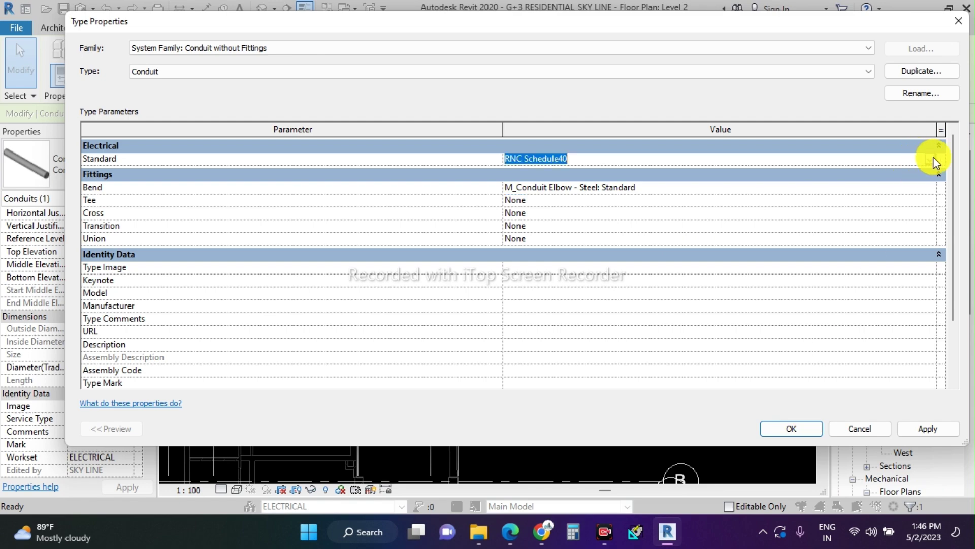
{"action": "left_click", "coordinate": [816, 430]}
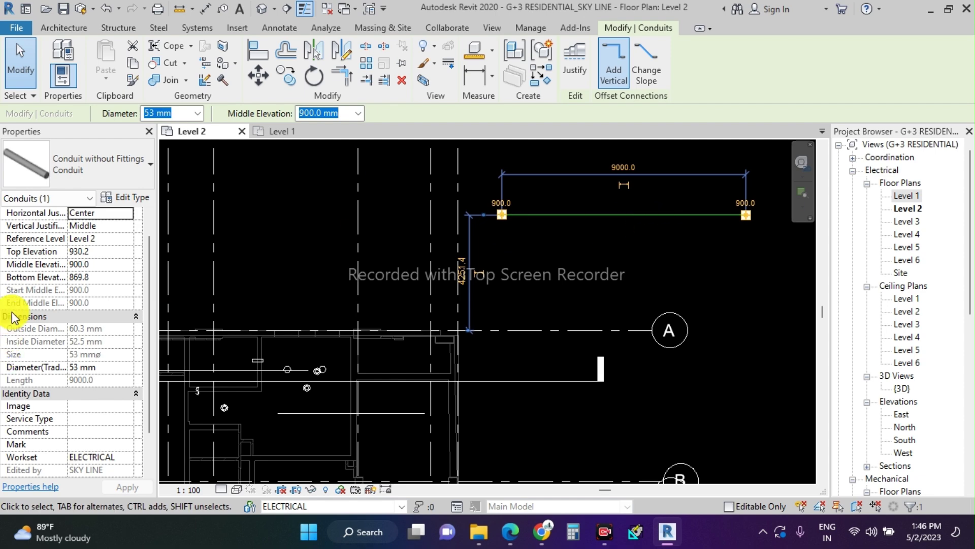
- Deselect the conduit, start placing a conduit fitting, and open the RNC fittings folder for loading a family
{"action": "scroll", "coordinate": [16, 313], "scroll_direction": "down", "scroll_amount": 3}
{"action": "scroll", "coordinate": [236, 392], "scroll_direction": "up", "scroll_amount": 2}
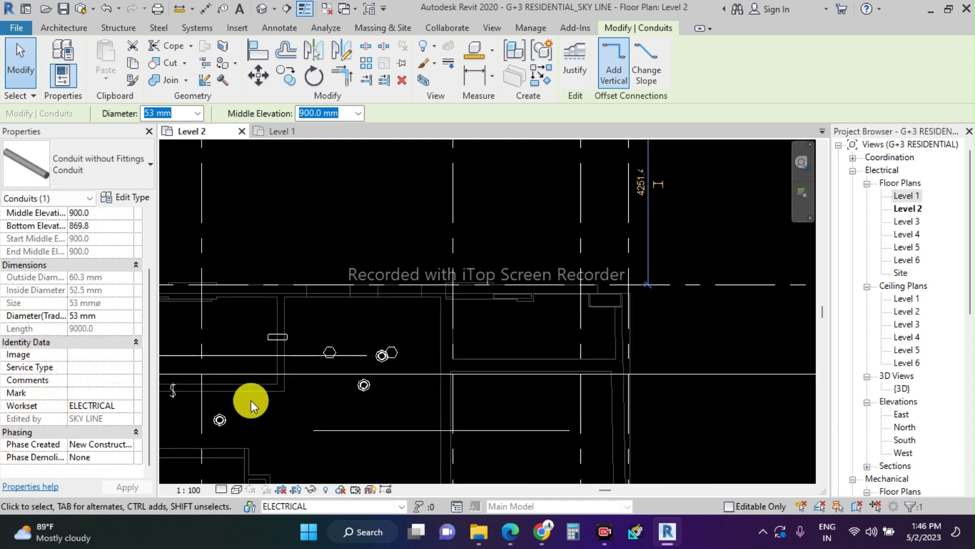
{"action": "scroll", "coordinate": [291, 403], "scroll_direction": "down", "scroll_amount": 3}
{"action": "scroll", "coordinate": [290, 404], "scroll_direction": "down", "scroll_amount": 1}
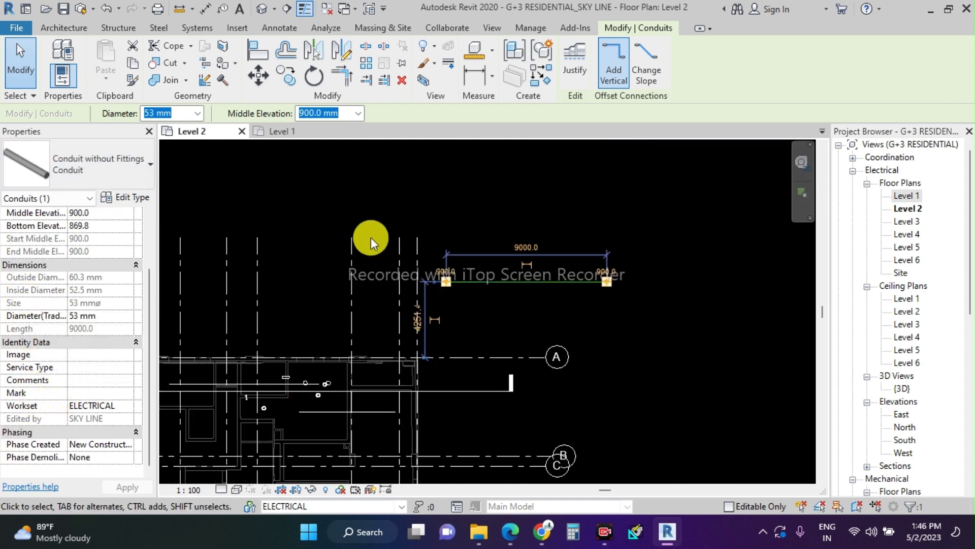
{"action": "left_click", "coordinate": [479, 142]}
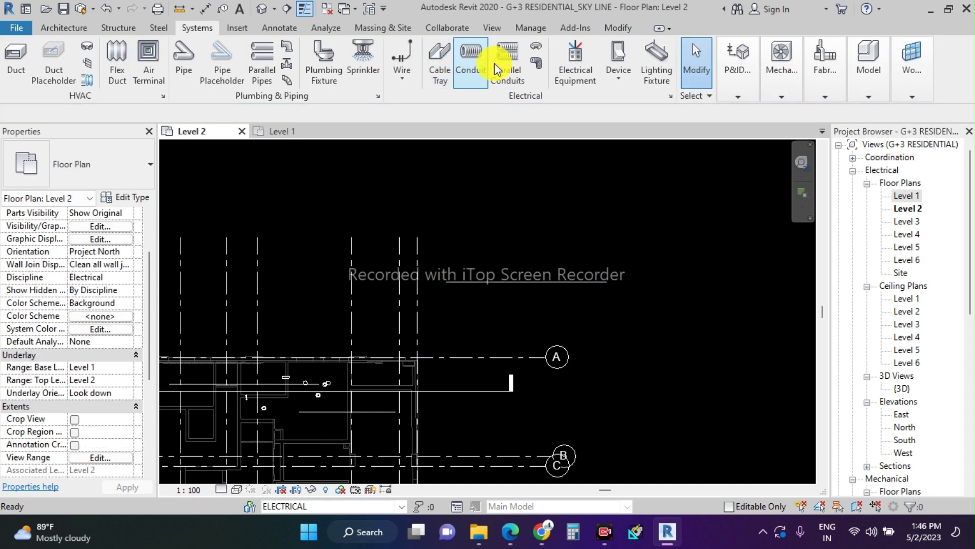
{"action": "left_click", "coordinate": [541, 73]}
{"action": "left_click", "coordinate": [573, 71]}
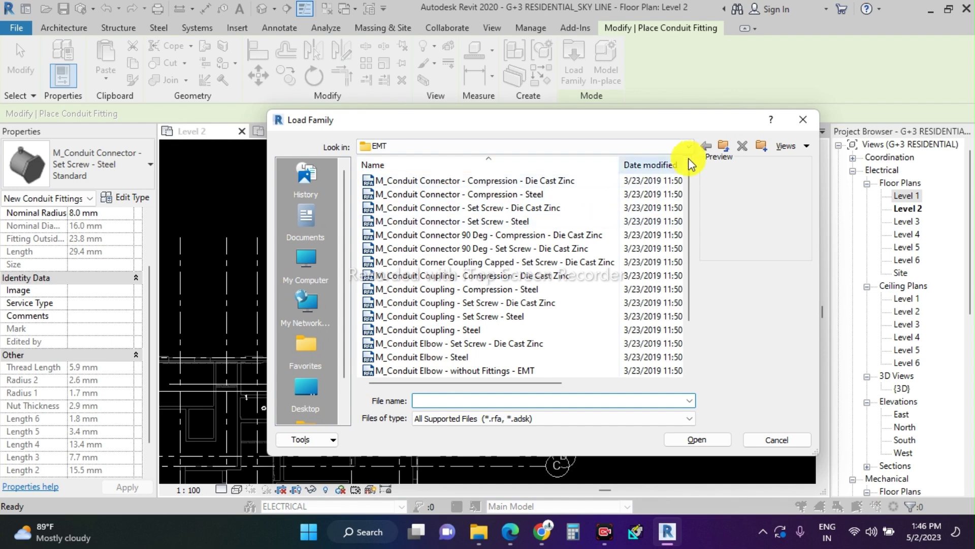
{"action": "left_click", "coordinate": [724, 146]}
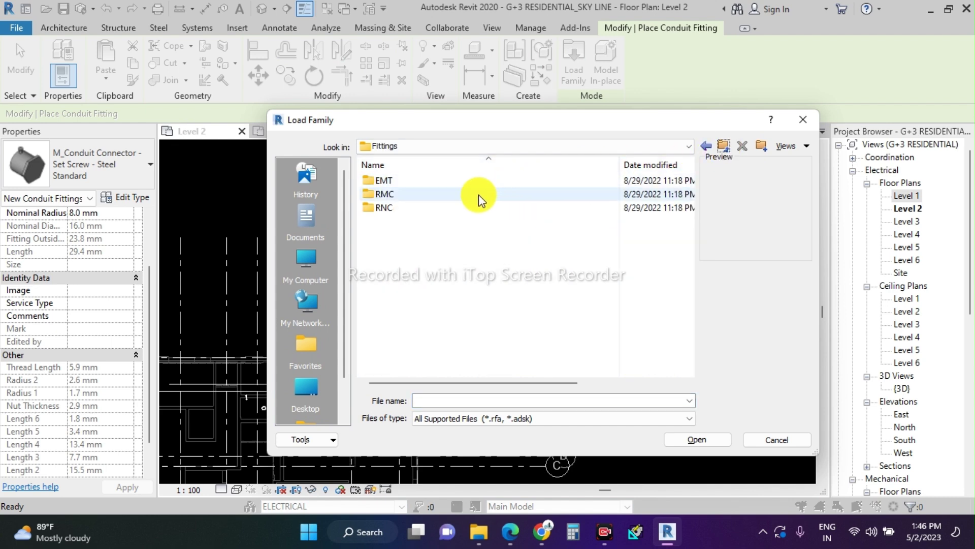
{"action": "double_click", "coordinate": [449, 207]}
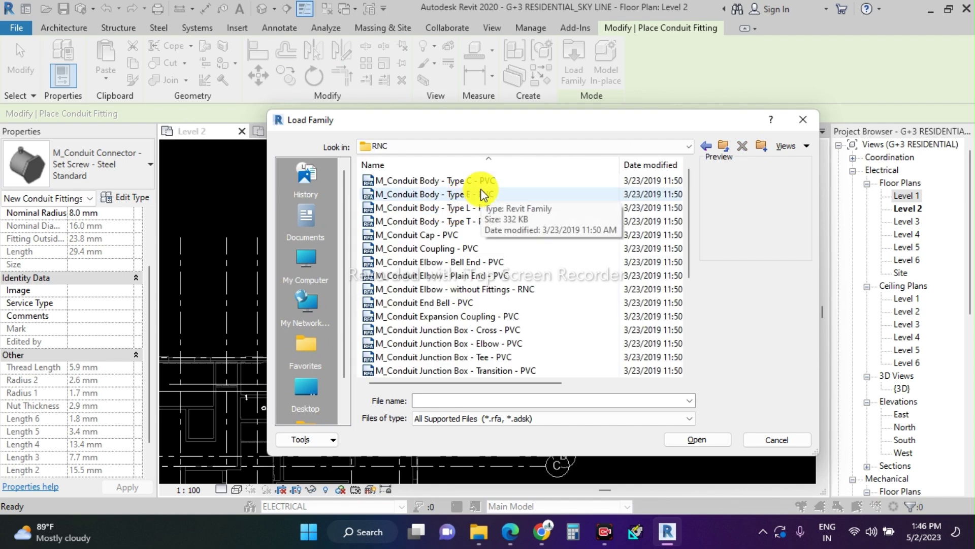
- Preview the M_Conduit Junction Box - Cross - PVC family and look through the other families in the RNC folder
{"action": "left_click", "coordinate": [459, 331]}
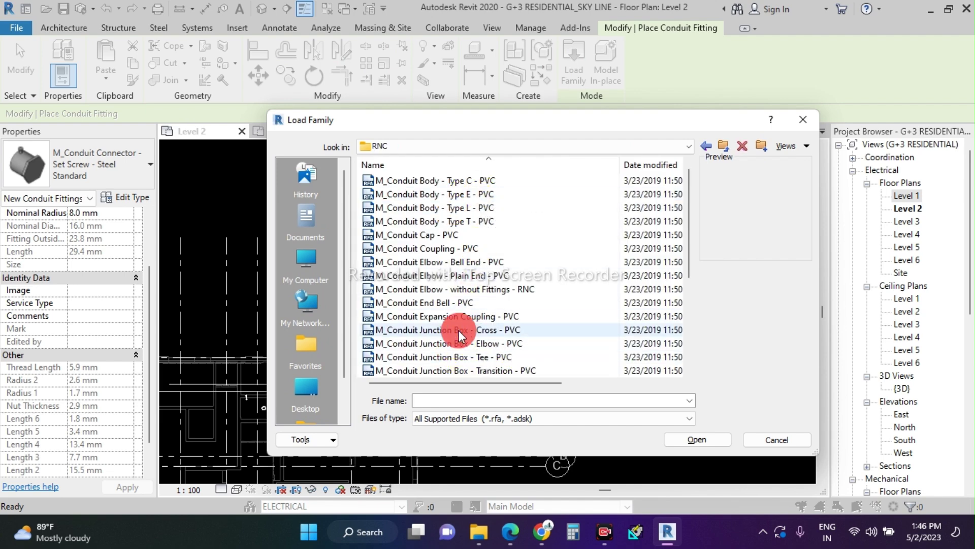
{"action": "scroll", "coordinate": [458, 325], "scroll_direction": "down", "scroll_amount": 2}
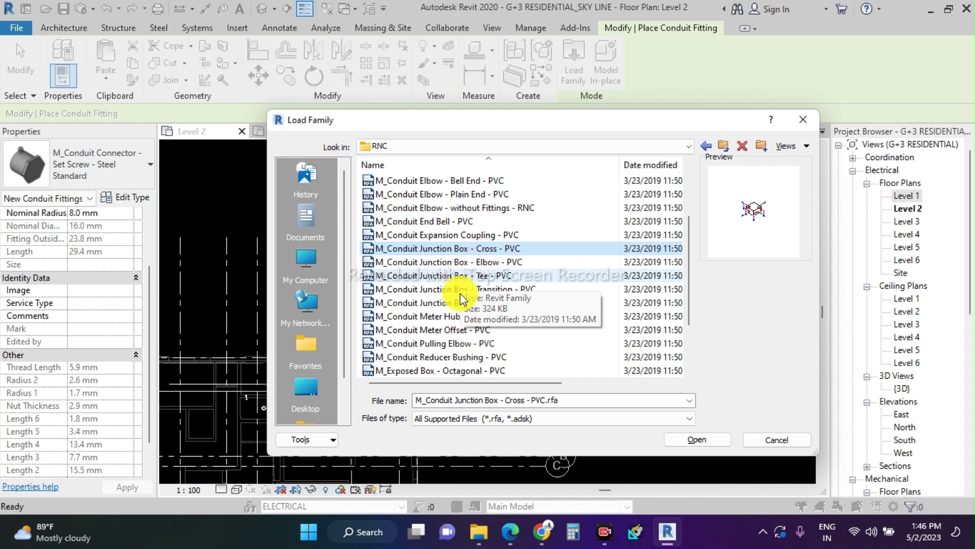
{"action": "scroll", "coordinate": [462, 274], "scroll_direction": "down", "scroll_amount": 2}
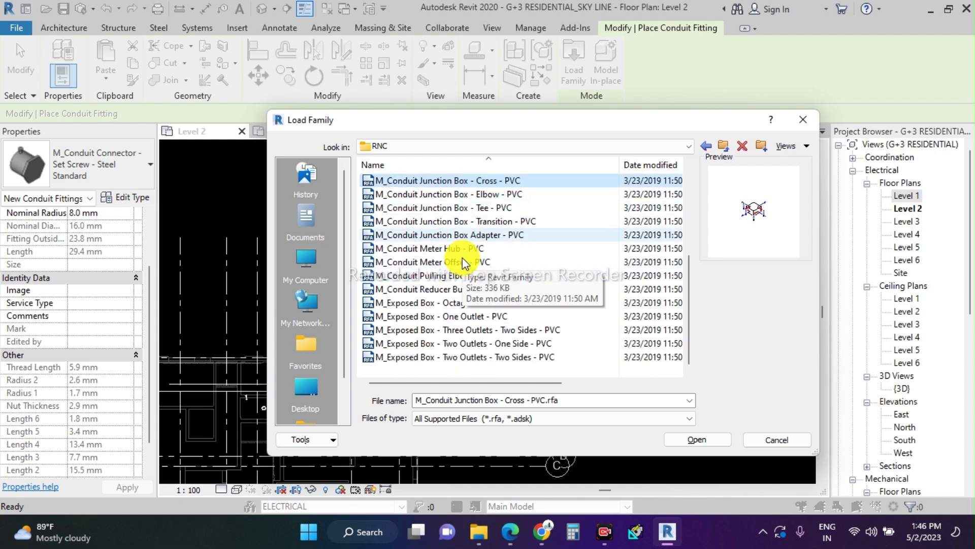
- Switch to the RMC fittings folder and look through its aluminum conduit fitting families
{"action": "key", "text": "BackSpace"}
{"action": "double_click", "coordinate": [390, 191]}
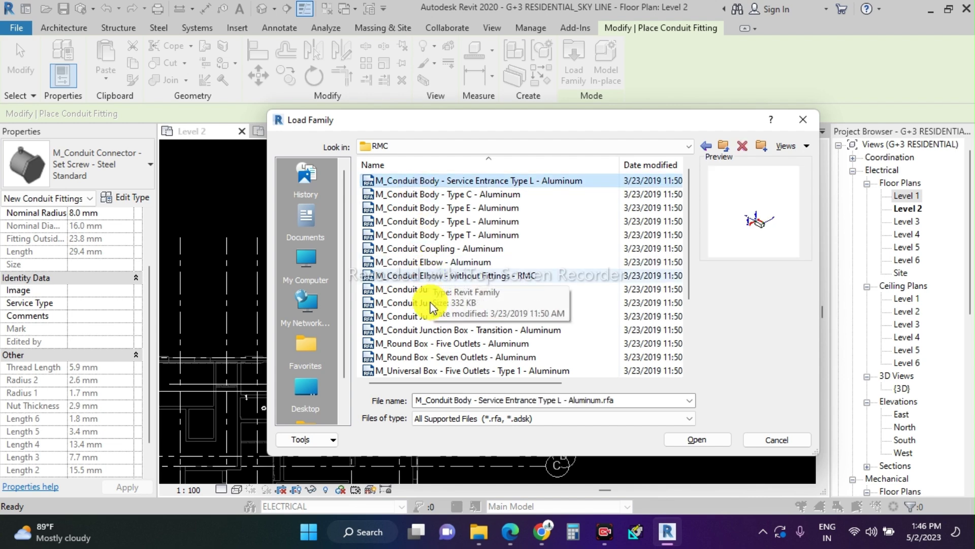
{"action": "scroll", "coordinate": [430, 343], "scroll_direction": "down", "scroll_amount": 1}
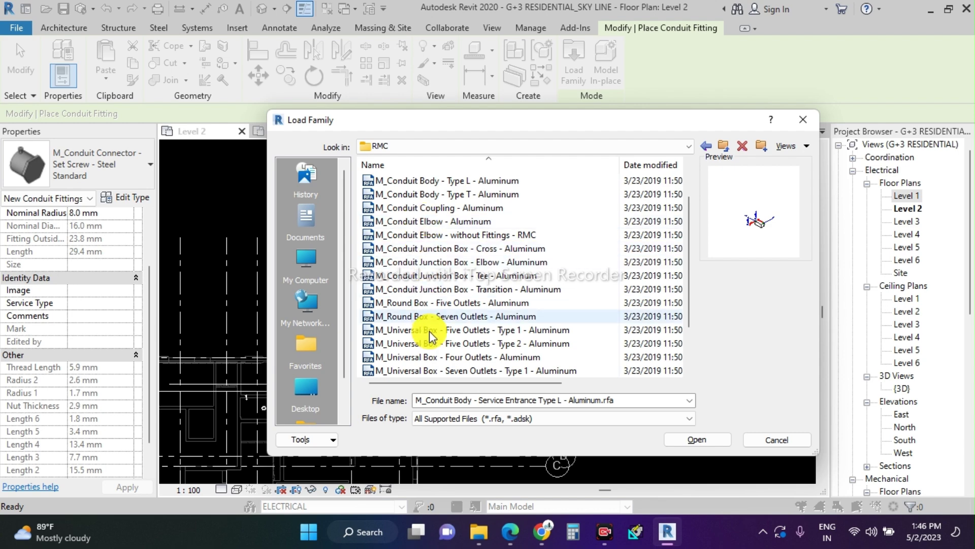
{"action": "scroll", "coordinate": [430, 345], "scroll_direction": "down", "scroll_amount": 2}
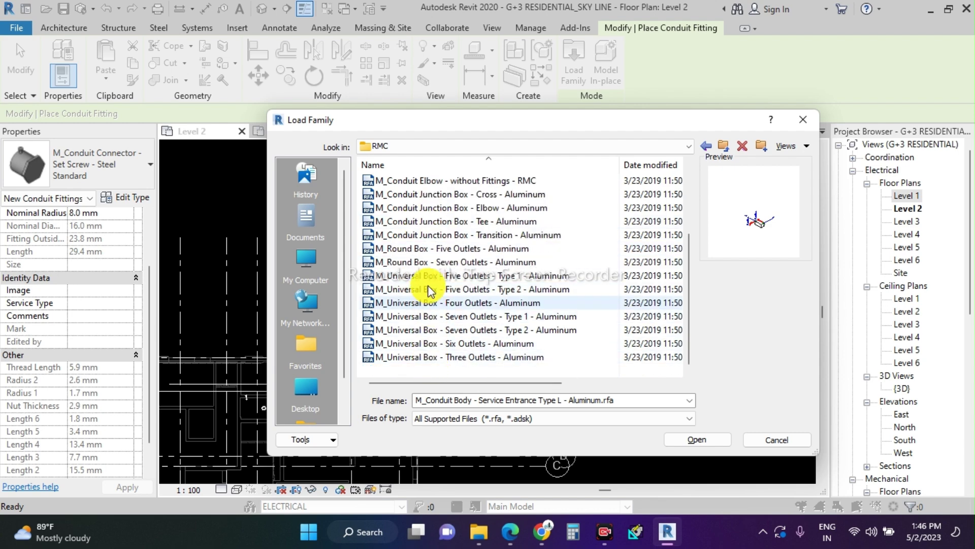
{"action": "scroll", "coordinate": [424, 231], "scroll_direction": "up", "scroll_amount": 1}
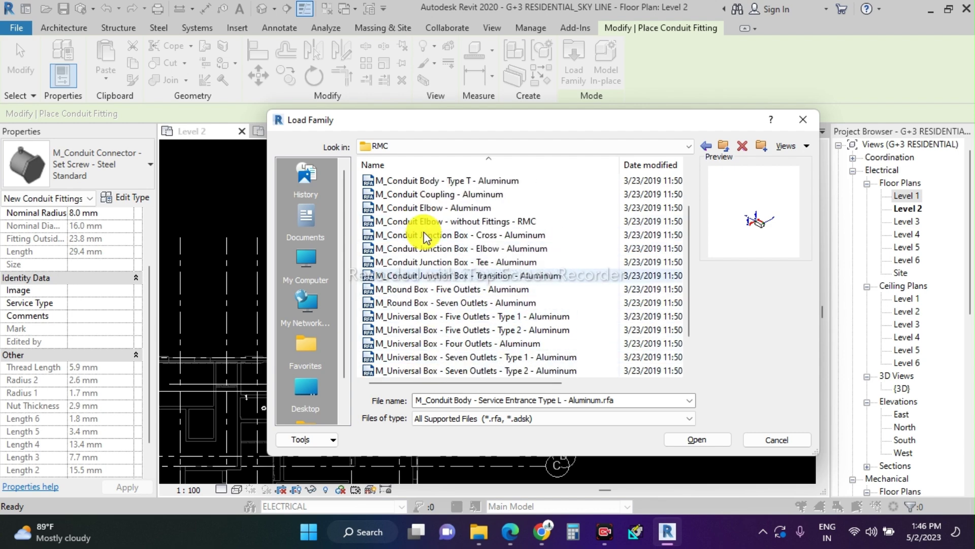
{"action": "scroll", "coordinate": [427, 198], "scroll_direction": "up", "scroll_amount": 2}
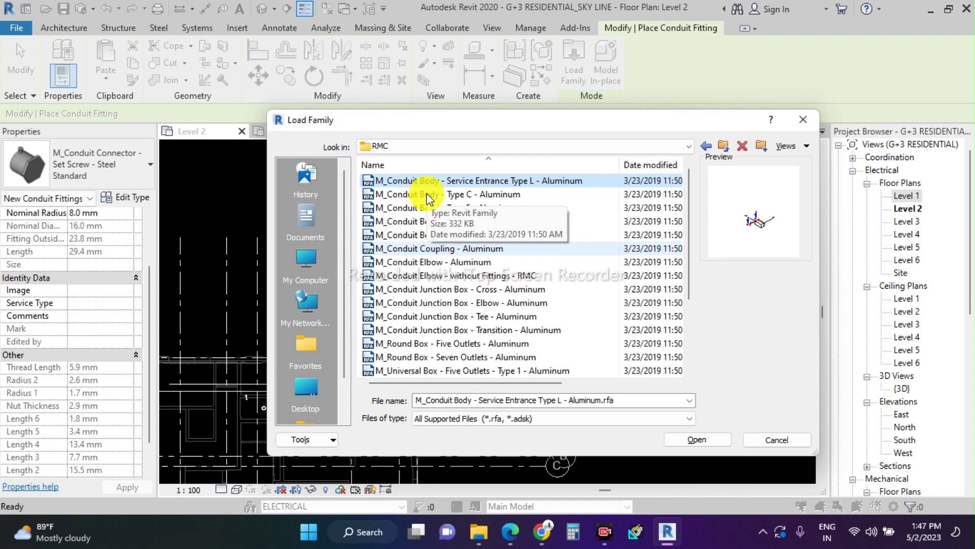
- Preview the aluminum Tee, Transition and Cross junction box families, and load all families in the RMC folder
{"action": "left_click", "coordinate": [435, 316]}
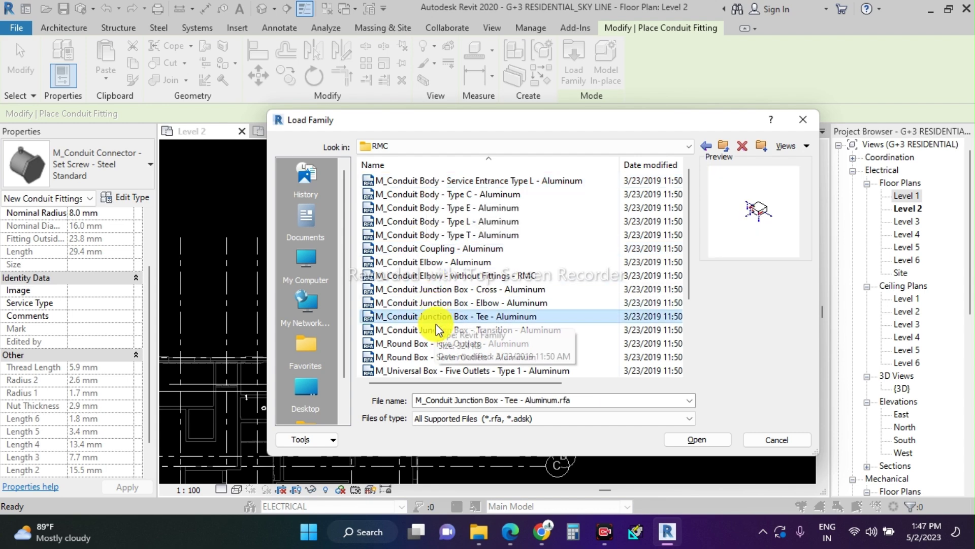
{"action": "left_click", "coordinate": [436, 329]}
{"action": "left_click", "coordinate": [431, 289]}
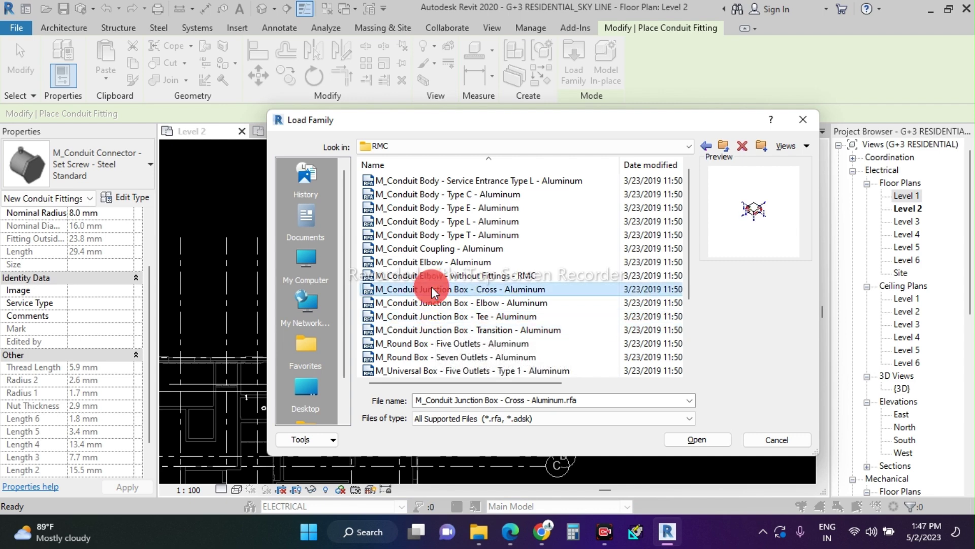
{"action": "left_click", "coordinate": [589, 320]}
{"action": "key", "text": "ctrl+a"}
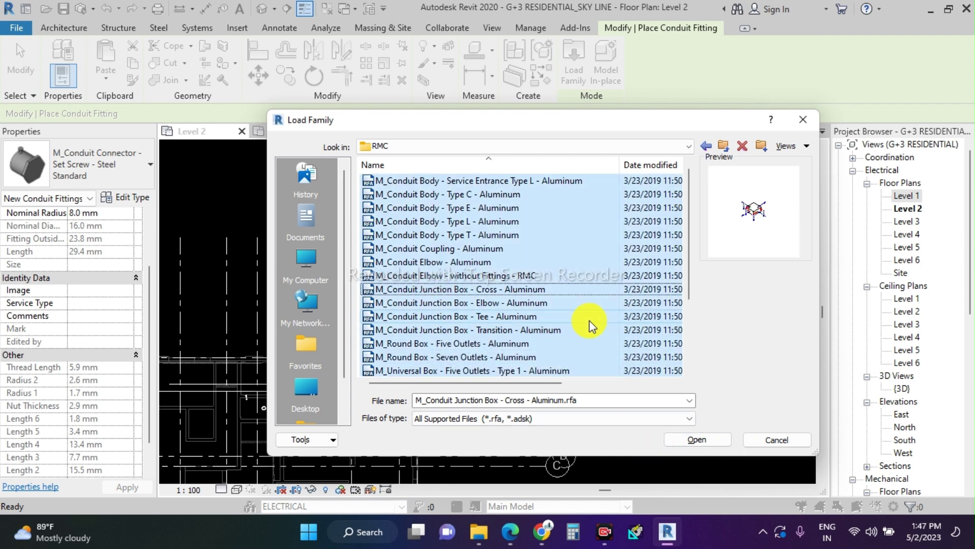
{"action": "left_click", "coordinate": [669, 438]}
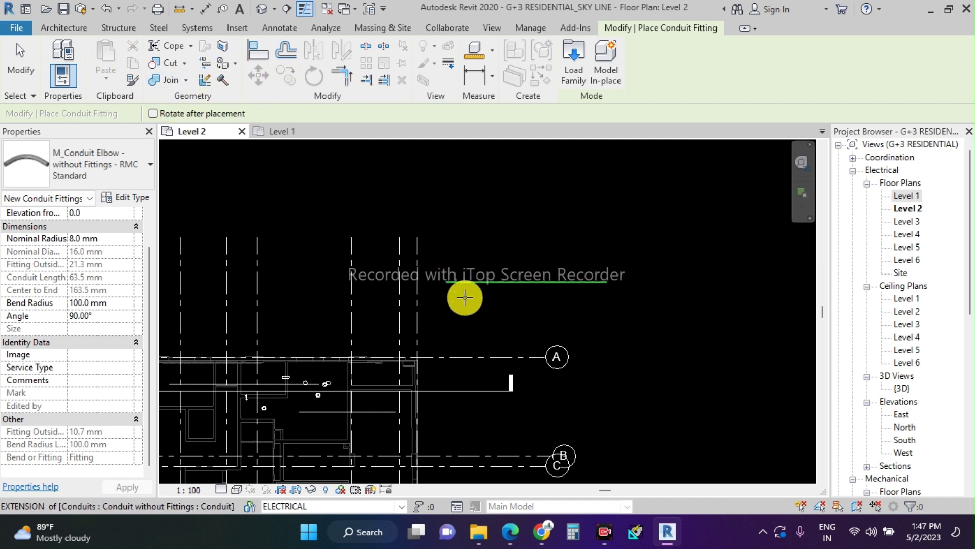
- Open the selected conduit's type properties and set its Bend fitting to M_Conduit Elbow - Aluminum: Standard
{"action": "key", "text": "Escape"}
{"action": "left_click", "coordinate": [503, 283]}
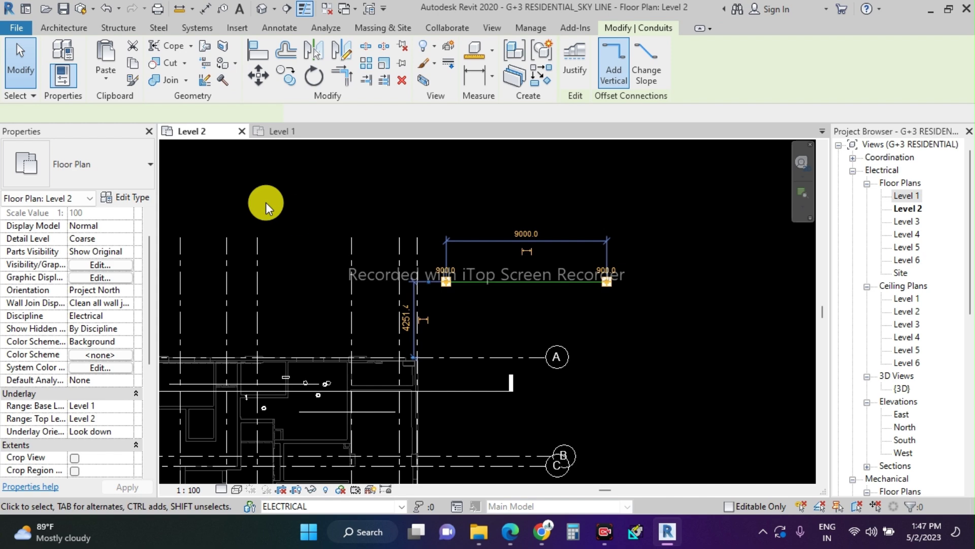
{"action": "left_click", "coordinate": [130, 197]}
{"action": "left_click", "coordinate": [703, 188]}
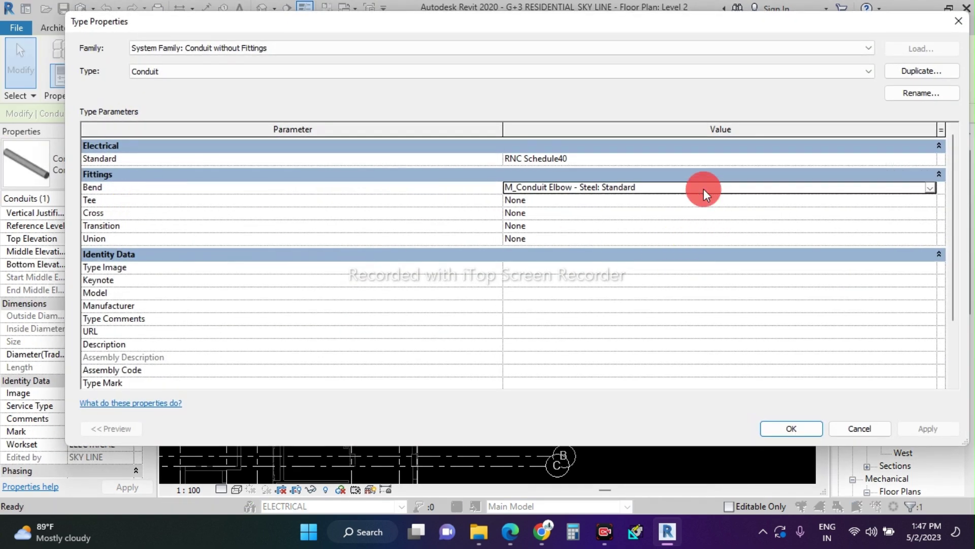
{"action": "left_click", "coordinate": [930, 188]}
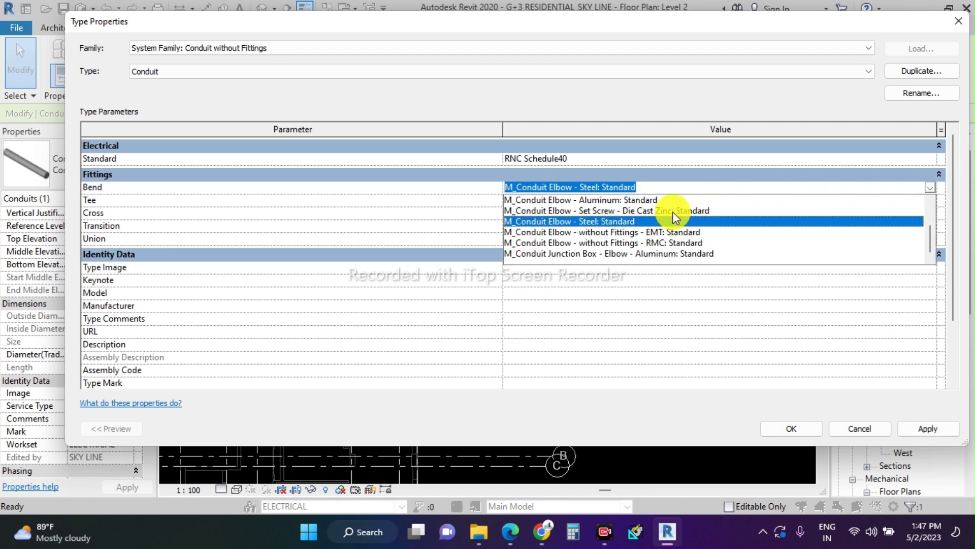
{"action": "scroll", "coordinate": [674, 212], "scroll_direction": "up", "scroll_amount": 2}
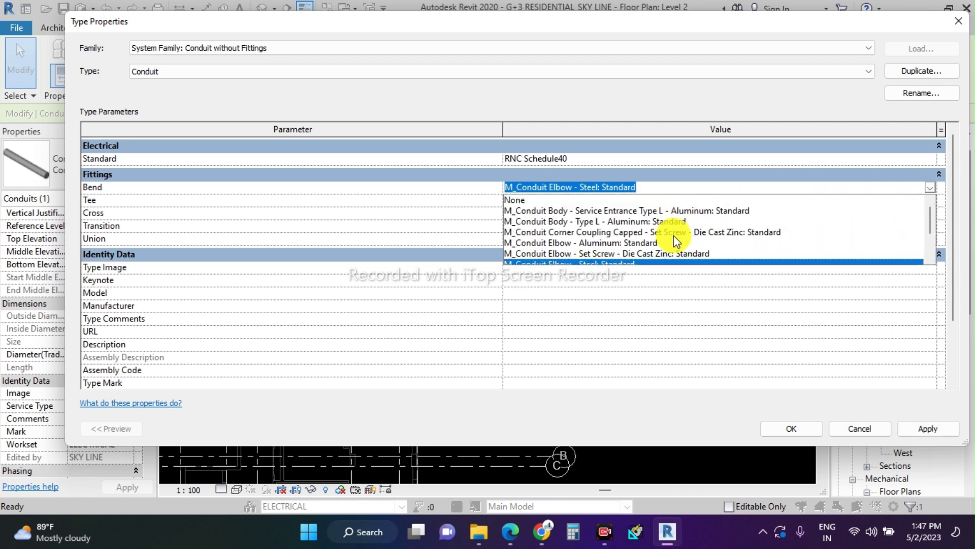
{"action": "left_click", "coordinate": [615, 242]}
- Set the conduit type's Tee fitting to M_Conduit Junction Box - Tee - Aluminum: Standard
{"action": "left_click", "coordinate": [582, 201]}
{"action": "left_click", "coordinate": [928, 202]}
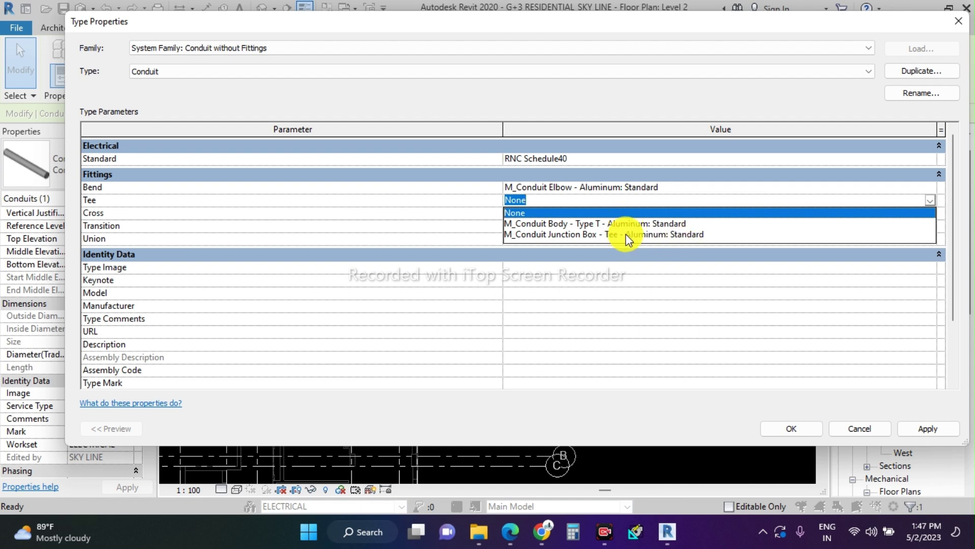
{"action": "left_click", "coordinate": [635, 224]}
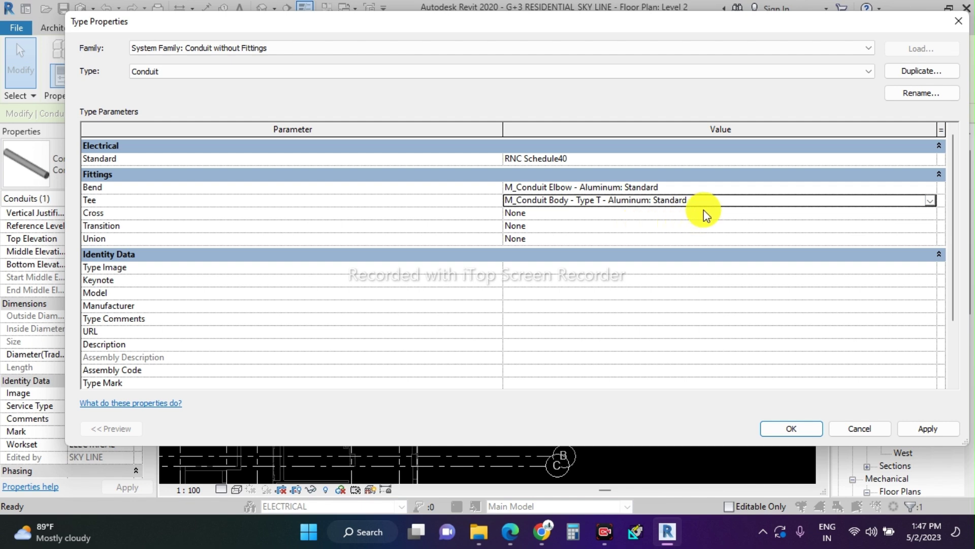
{"action": "left_click", "coordinate": [931, 201]}
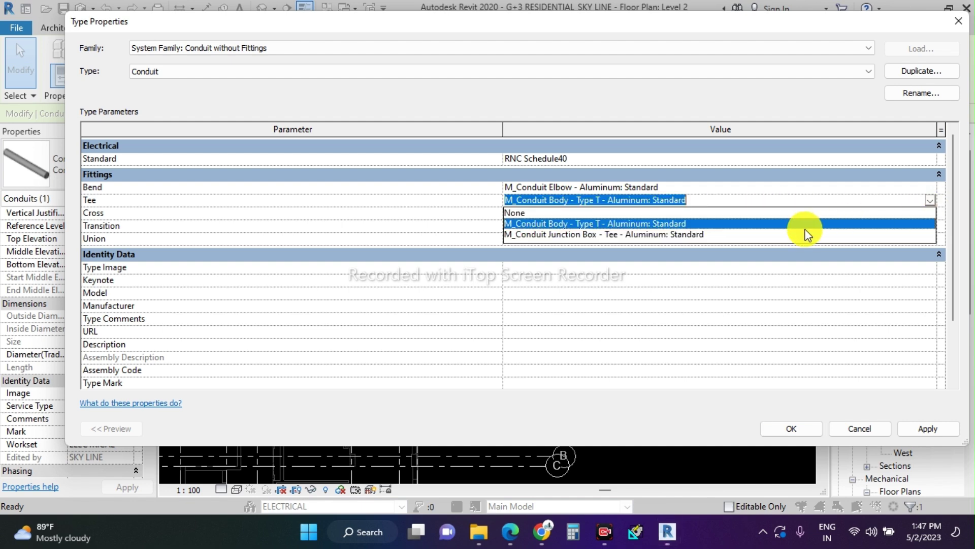
{"action": "left_click", "coordinate": [677, 235]}
- Set the Cross and Transition fittings to the Standard types of M_Conduit Junction Box - Cross - Aluminum and M_Conduit Junction Box - Transition - Aluminum
{"action": "left_click", "coordinate": [895, 218]}
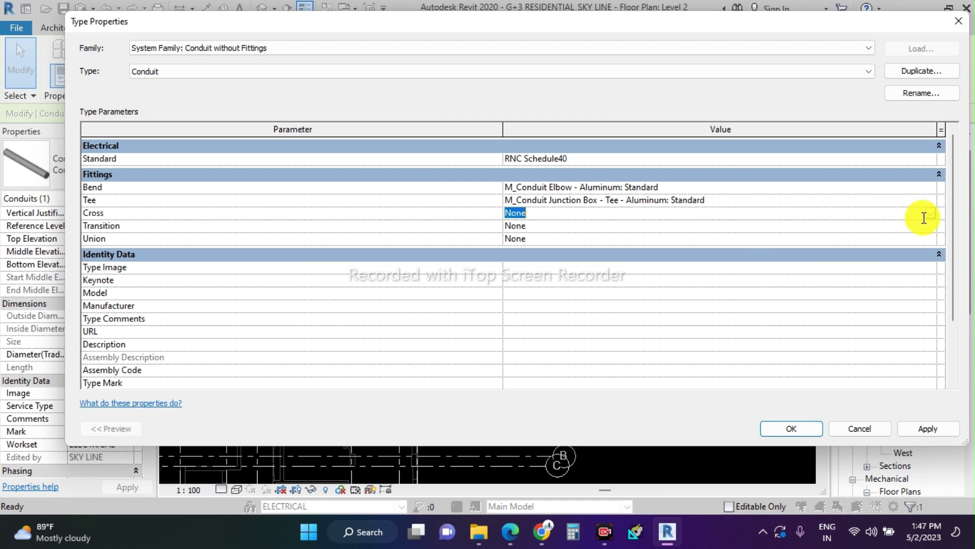
{"action": "left_click", "coordinate": [932, 214]}
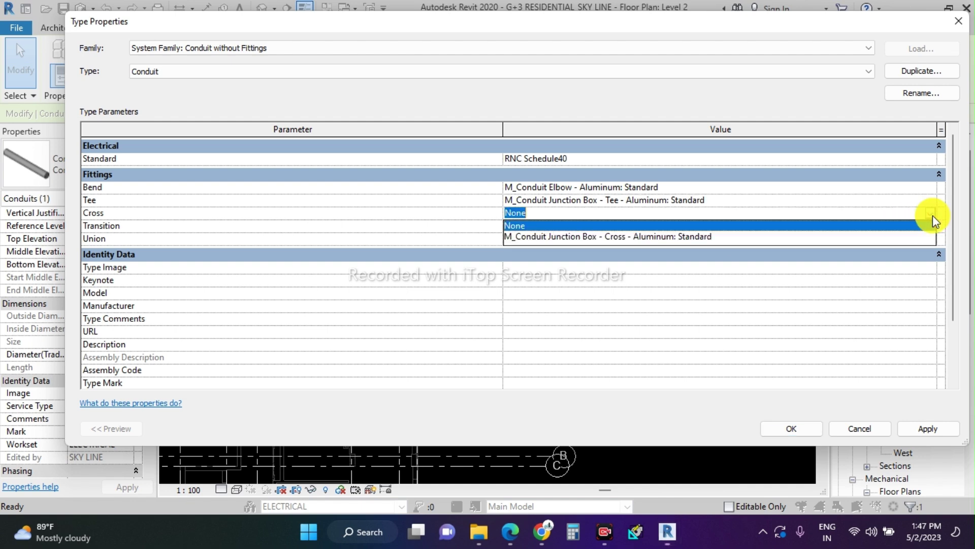
{"action": "left_click", "coordinate": [678, 237]}
{"action": "left_click", "coordinate": [889, 224]}
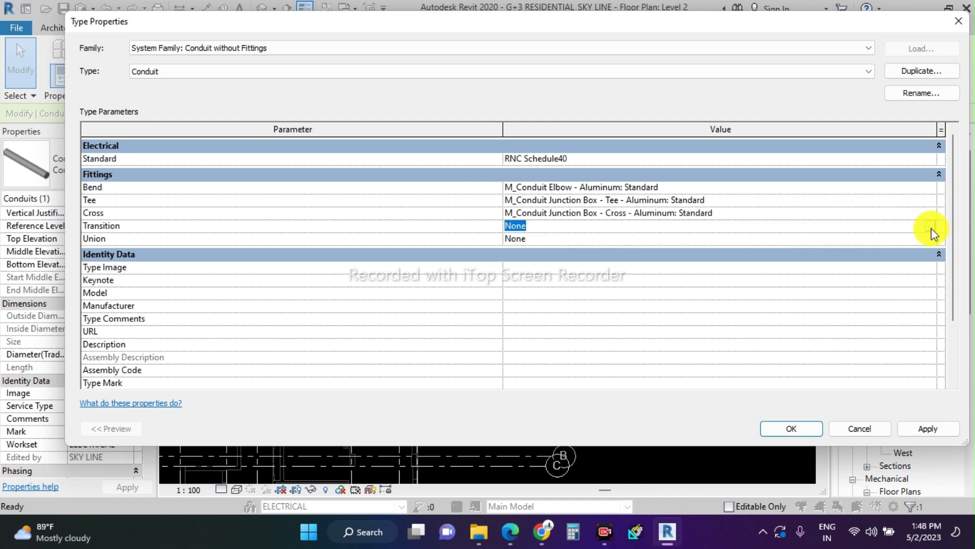
{"action": "left_click", "coordinate": [931, 226]}
{"action": "left_click", "coordinate": [723, 250]}
- Set the Union fitting to M_Conduit Coupling - Aluminum: Standard and apply the type properties
{"action": "left_click", "coordinate": [835, 238]}
{"action": "left_click", "coordinate": [931, 238]}
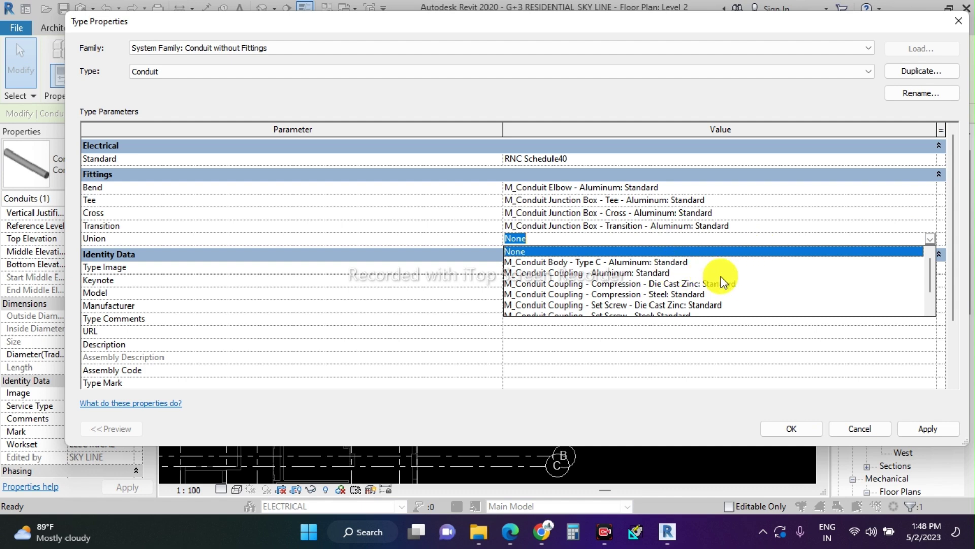
{"action": "scroll", "coordinate": [730, 279], "scroll_direction": "down", "scroll_amount": 1}
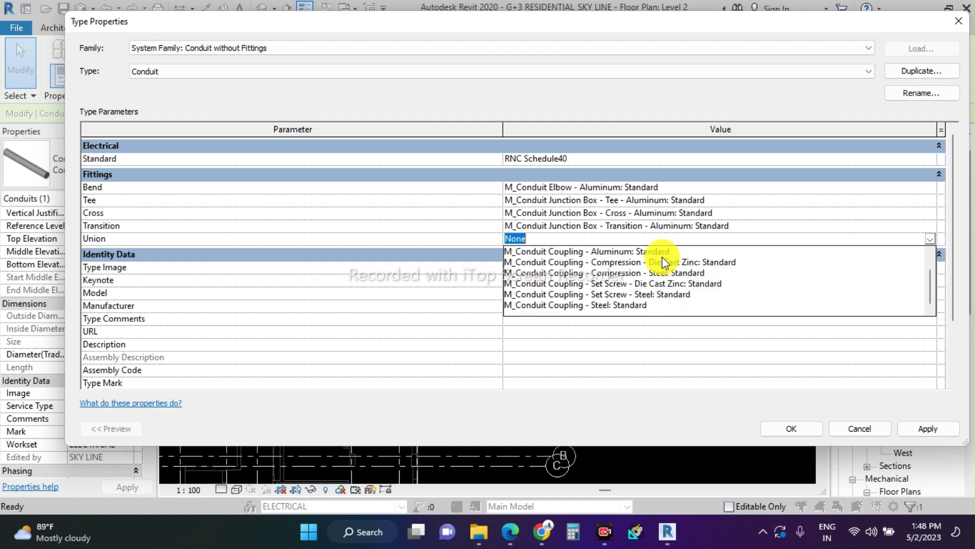
{"action": "left_click", "coordinate": [632, 251]}
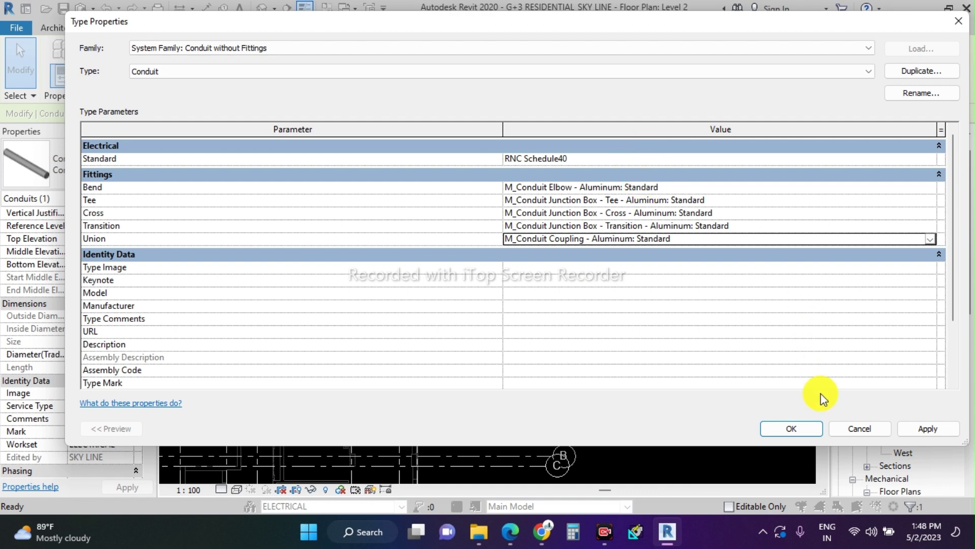
{"action": "left_click", "coordinate": [795, 426]}
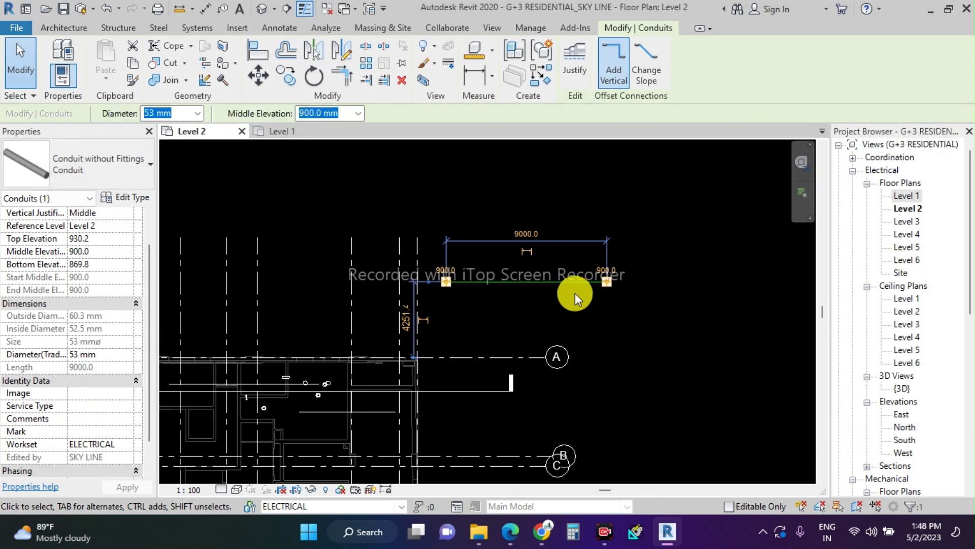
- Draw an L-shaped 53 mm conduit run at 900 mm elevation with a 90° bend, beside the existing test conduit
{"action": "left_click", "coordinate": [520, 270]}
{"action": "key", "text": "c"}
{"action": "key", "text": "n"}
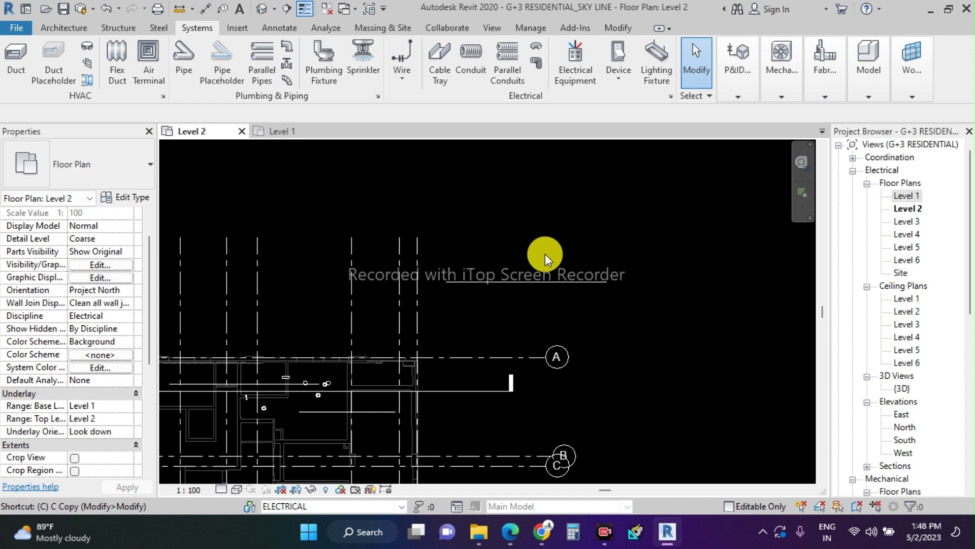
{"action": "left_click", "coordinate": [588, 228]}
{"action": "left_click", "coordinate": [703, 228]}
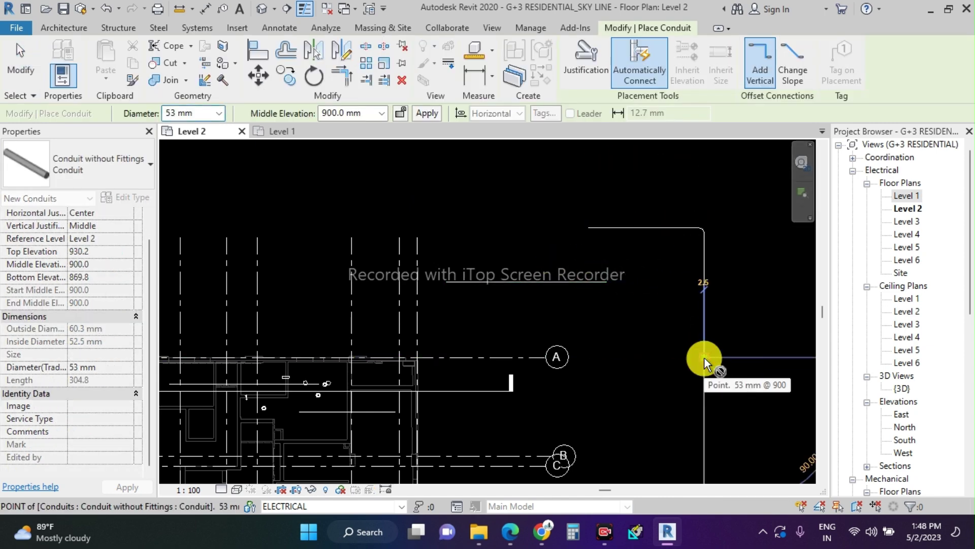
{"action": "left_click", "coordinate": [704, 356]}
{"action": "key", "text": "Escape"}
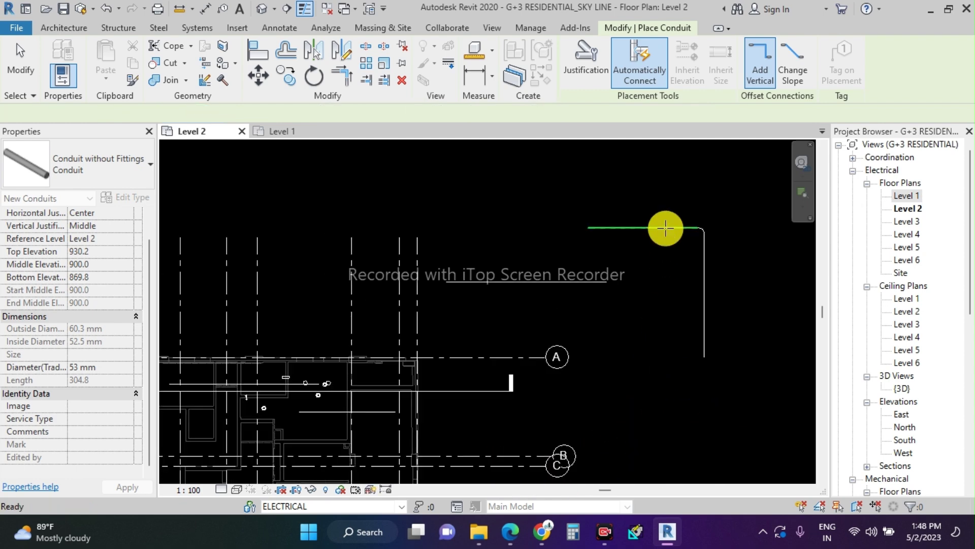
- Set the Level 2 view's detail level to Fine and select the elbow at the bend to check its family
{"action": "scroll", "coordinate": [696, 222], "scroll_direction": "up", "scroll_amount": 5}
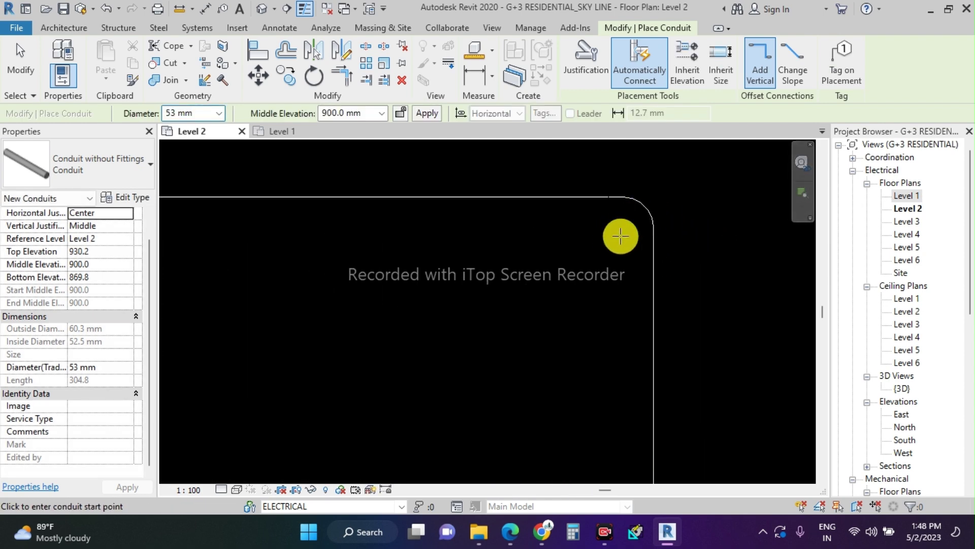
{"action": "left_click", "coordinate": [221, 489]}
{"action": "left_click", "coordinate": [228, 474]}
{"action": "key", "text": "Escape"}
{"action": "scroll", "coordinate": [642, 193], "scroll_direction": "up", "scroll_amount": 1}
{"action": "left_click", "coordinate": [628, 215]}
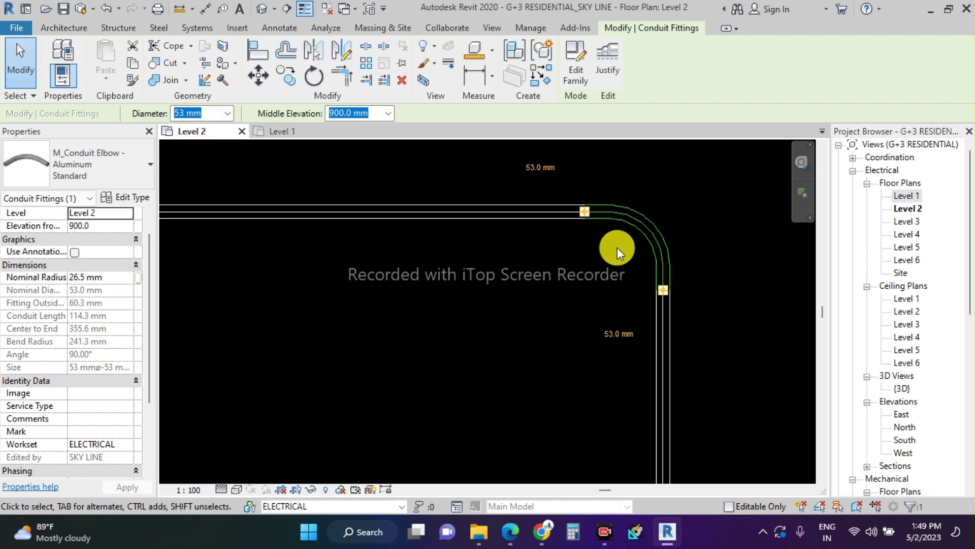
- Draw a 53 mm branch conduit perpendicular from the middle of the horizontal run to form a tee
{"action": "scroll", "coordinate": [713, 254], "scroll_direction": "down", "scroll_amount": 3}
{"action": "scroll", "coordinate": [574, 313], "scroll_direction": "down", "scroll_amount": 2}
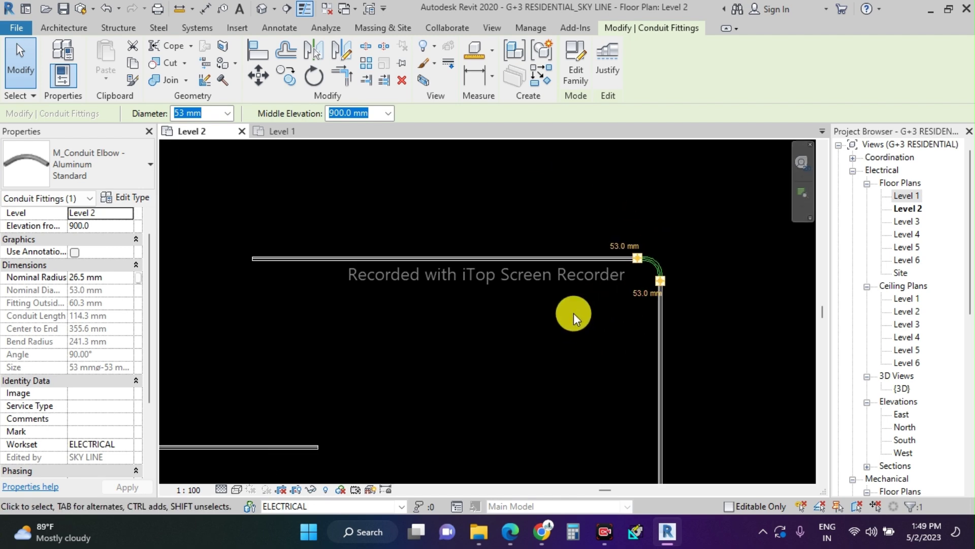
{"action": "left_click", "coordinate": [361, 312]}
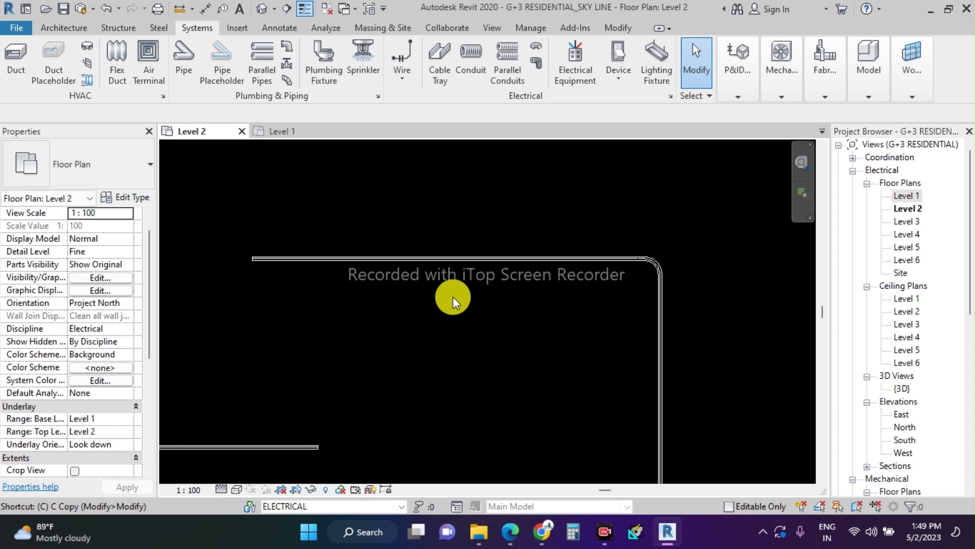
{"action": "key", "text": "n"}
{"action": "left_click", "coordinate": [465, 261]}
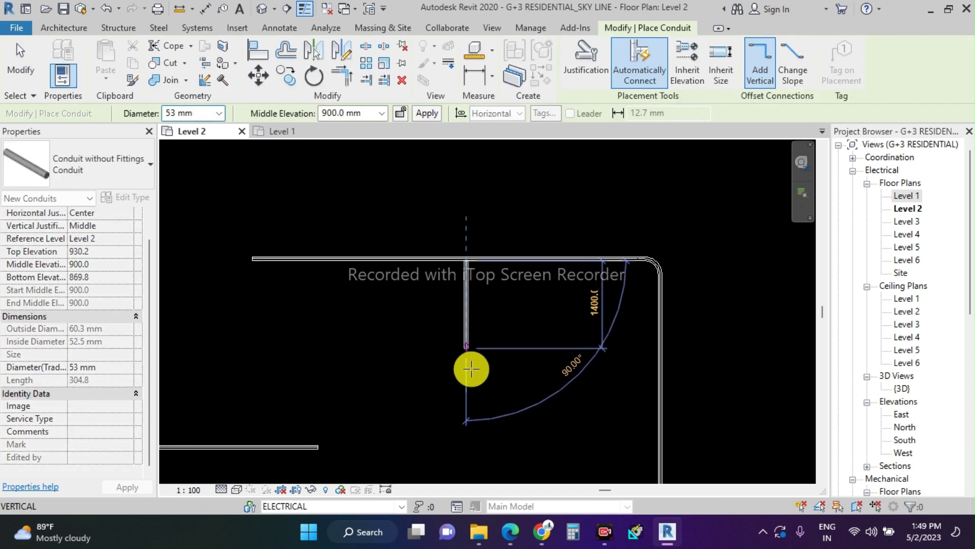
{"action": "left_click", "coordinate": [470, 441]}
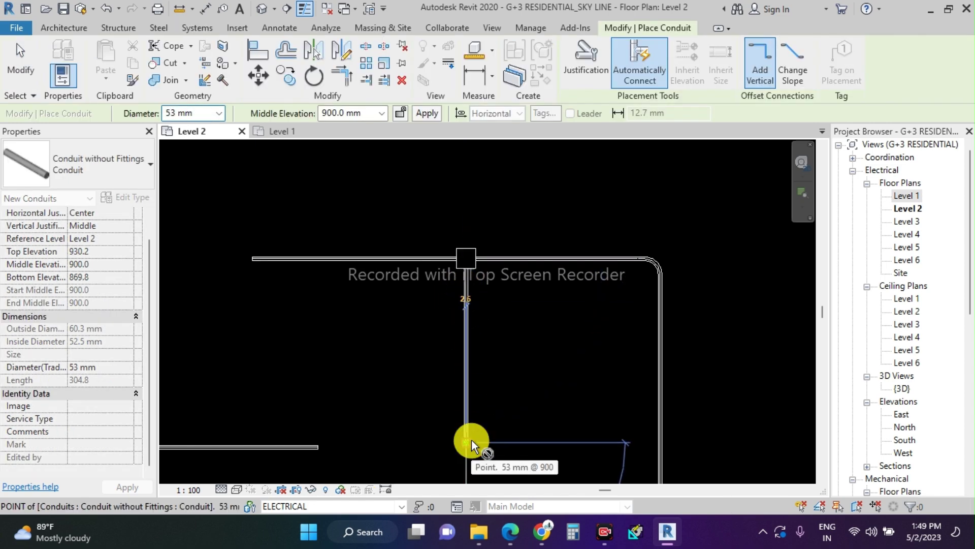
{"action": "key", "text": "Escape"}
- Examine the fitting at the branch connection and check its family type and dimensions
{"action": "scroll", "coordinate": [475, 239], "scroll_direction": "up", "scroll_amount": 1}
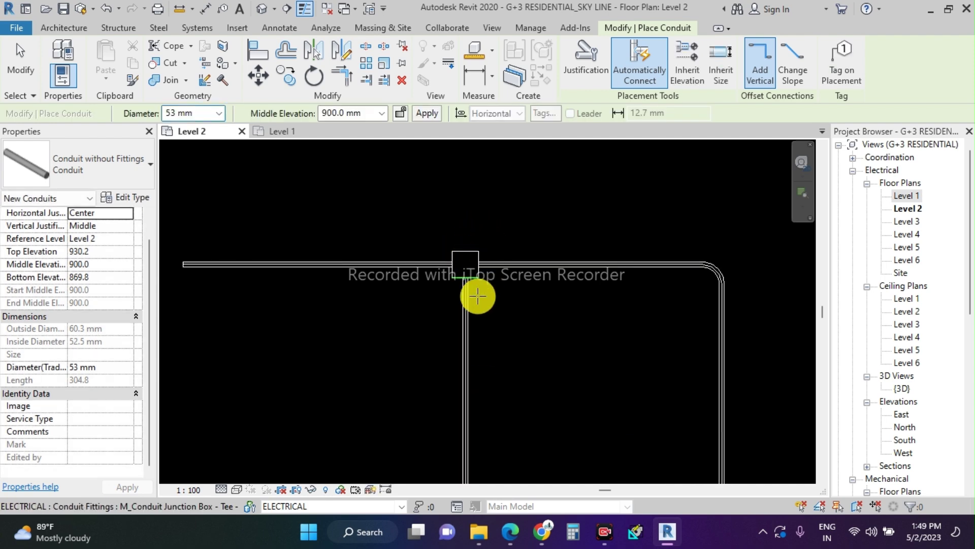
{"action": "scroll", "coordinate": [463, 299], "scroll_direction": "up", "scroll_amount": 2}
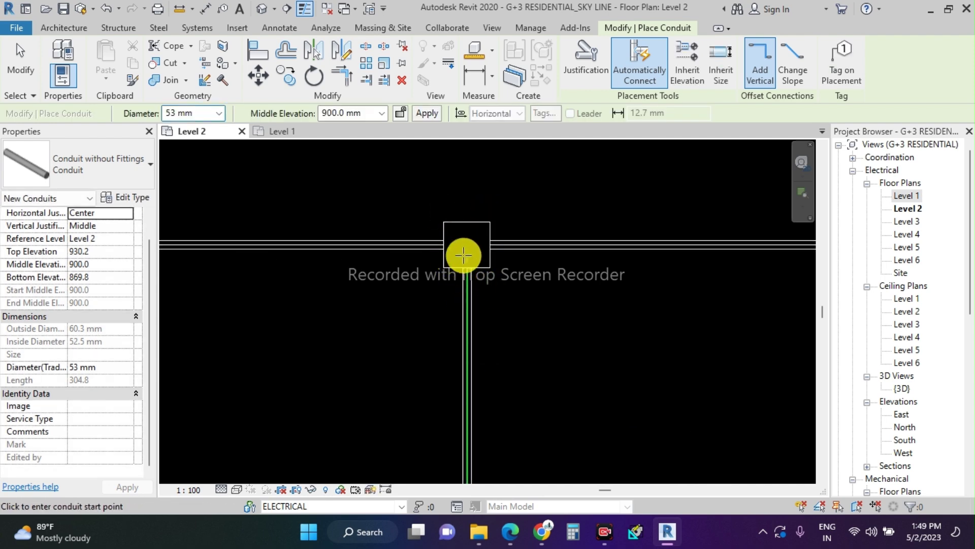
{"action": "key", "text": "Escape"}
{"action": "left_click", "coordinate": [473, 218]}
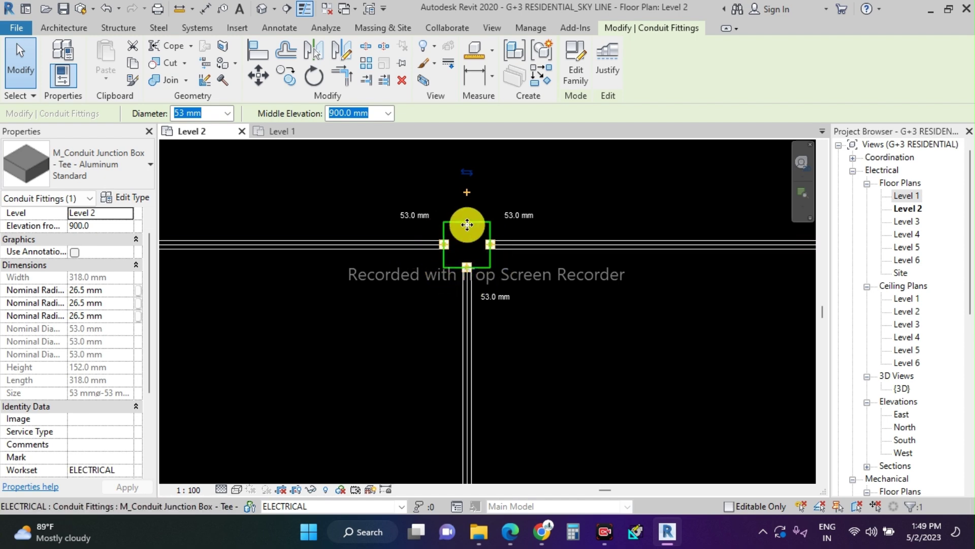
{"action": "key", "text": "Escape"}
- Draw a vertical 53 mm conduit crossing the horizontal run between the tee and the elbow to form a cross
{"action": "scroll", "coordinate": [349, 331], "scroll_direction": "down", "scroll_amount": 2}
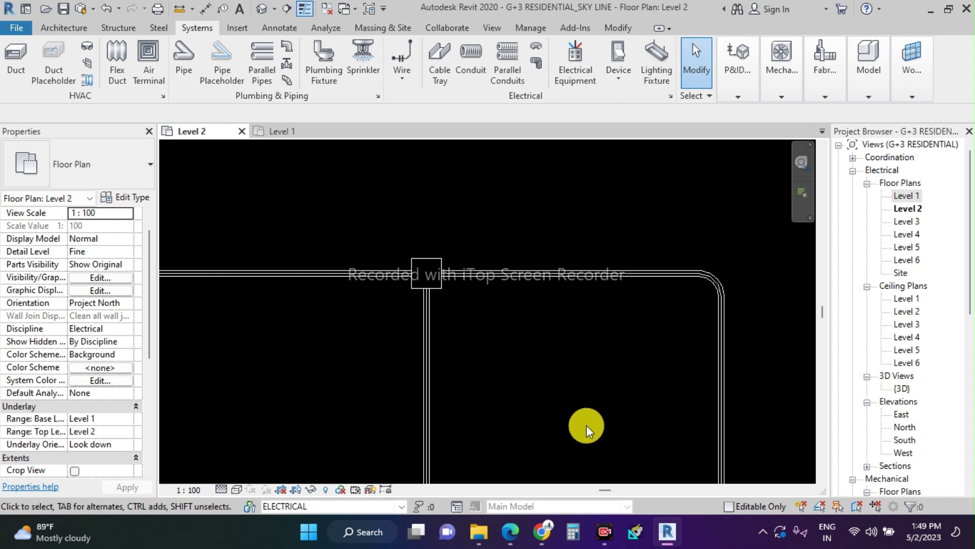
{"action": "key", "text": "c"}
{"action": "key", "text": "n"}
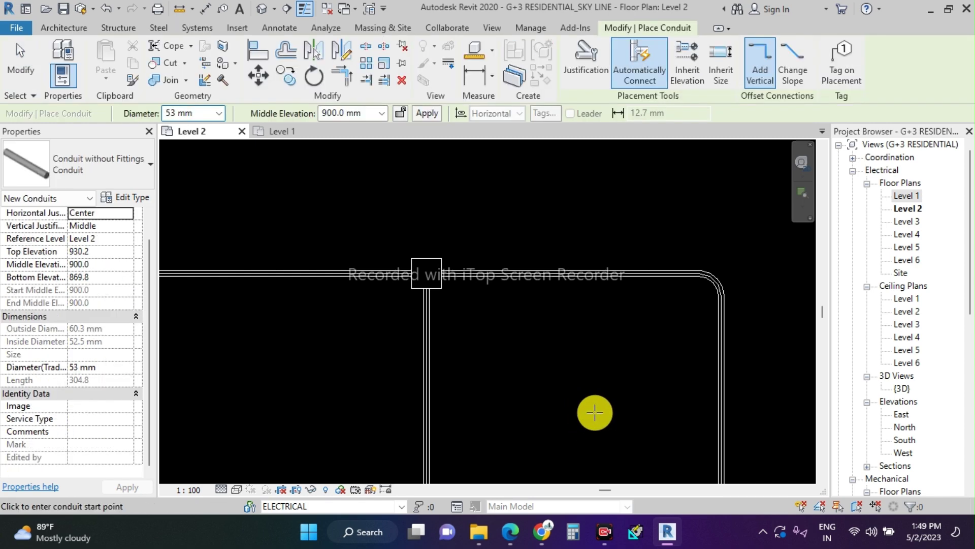
{"action": "left_click", "coordinate": [595, 412]}
{"action": "left_click", "coordinate": [599, 183]}
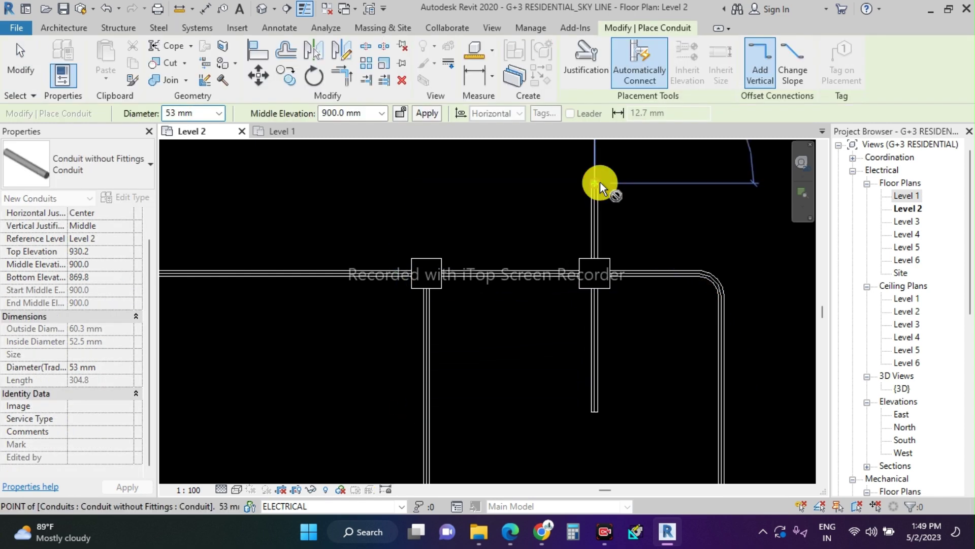
{"action": "key", "text": "Escape"}
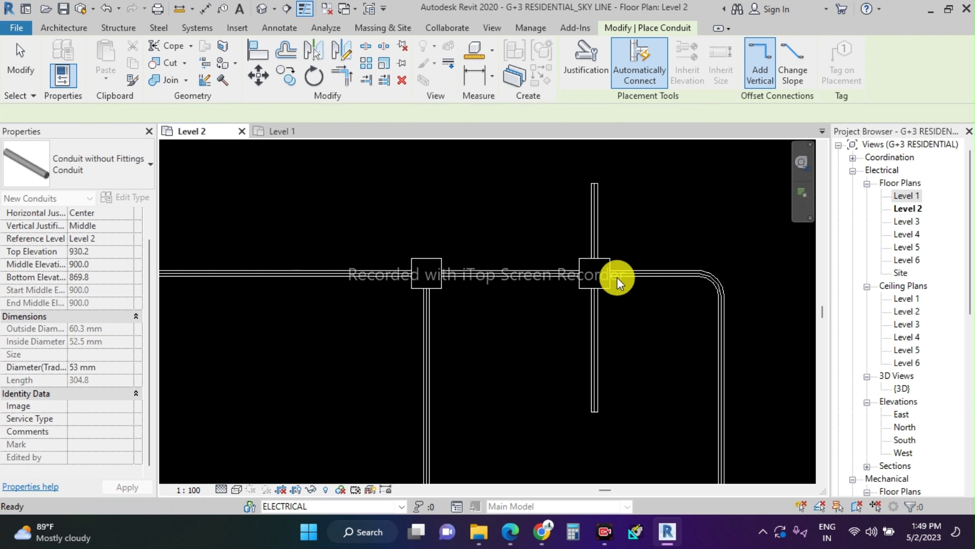
- Select the fitting at the conduit crossing to check its family type
{"action": "key", "text": "Escape"}
{"action": "left_click", "coordinate": [598, 263]}
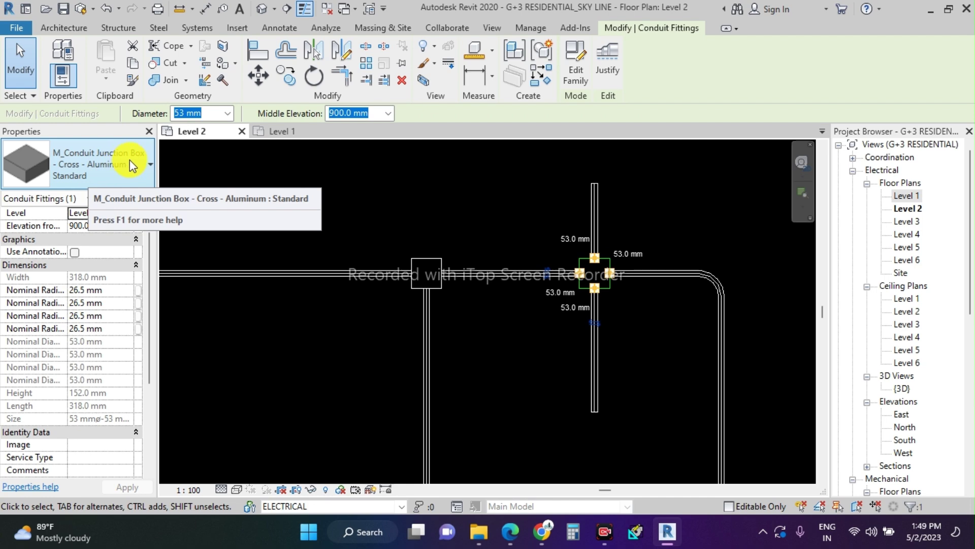
{"action": "key", "text": "Escape"}
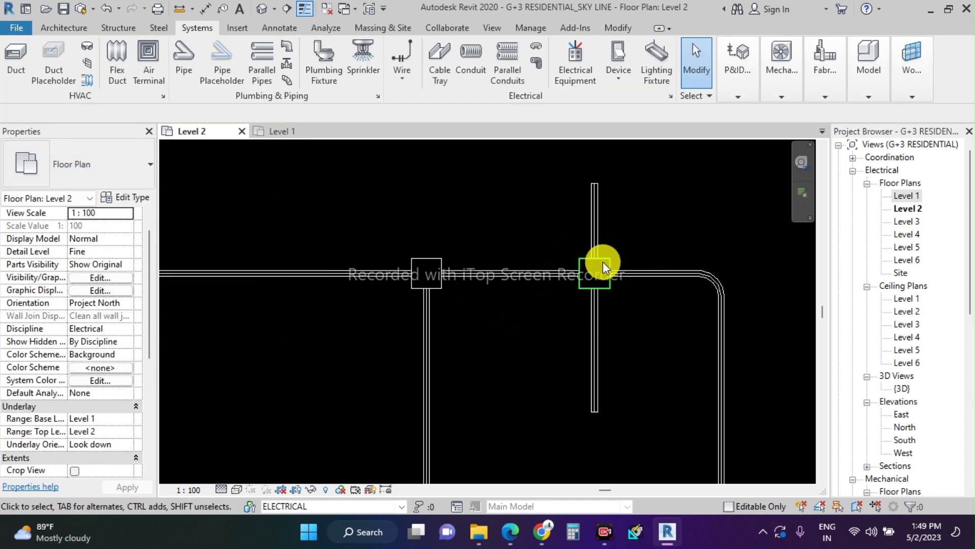
- Switch the Level 2 floor plan's visual style to a shaded display
{"action": "scroll", "coordinate": [428, 264], "scroll_direction": "down", "scroll_amount": 2}
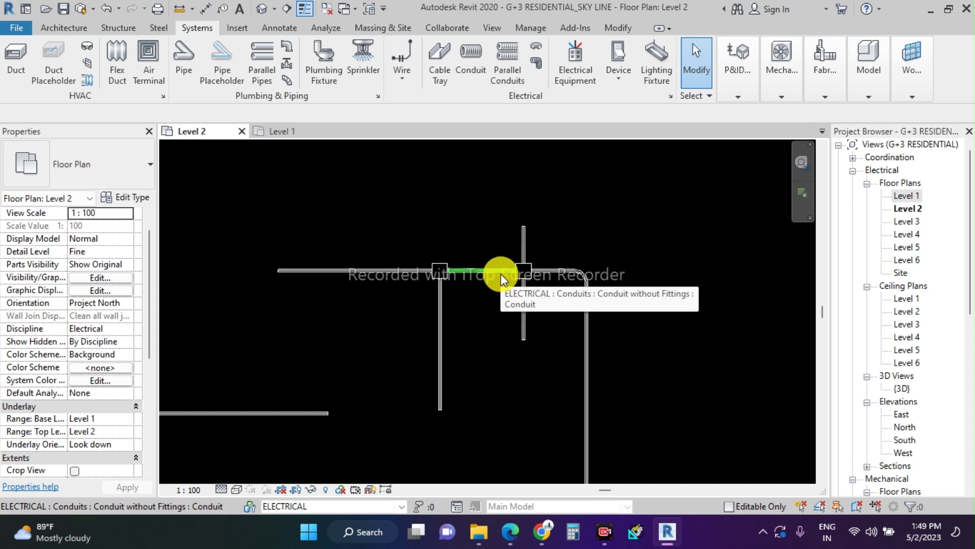
{"action": "scroll", "coordinate": [500, 273], "scroll_direction": "down", "scroll_amount": 1}
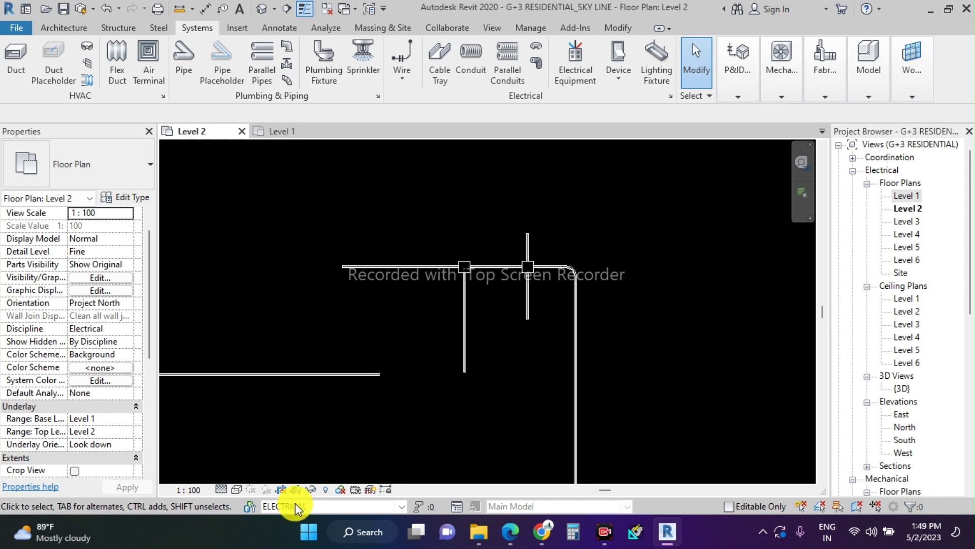
{"action": "left_click", "coordinate": [238, 490]}
{"action": "left_click", "coordinate": [266, 431]}
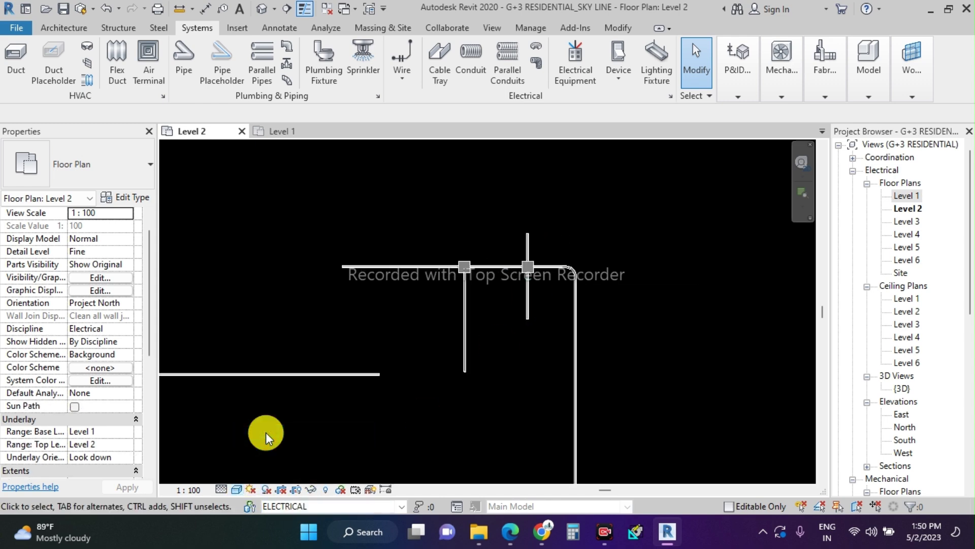
- Switch the Level 2 floor plan's visual style to Hidden Line
{"action": "left_click", "coordinate": [237, 489]}
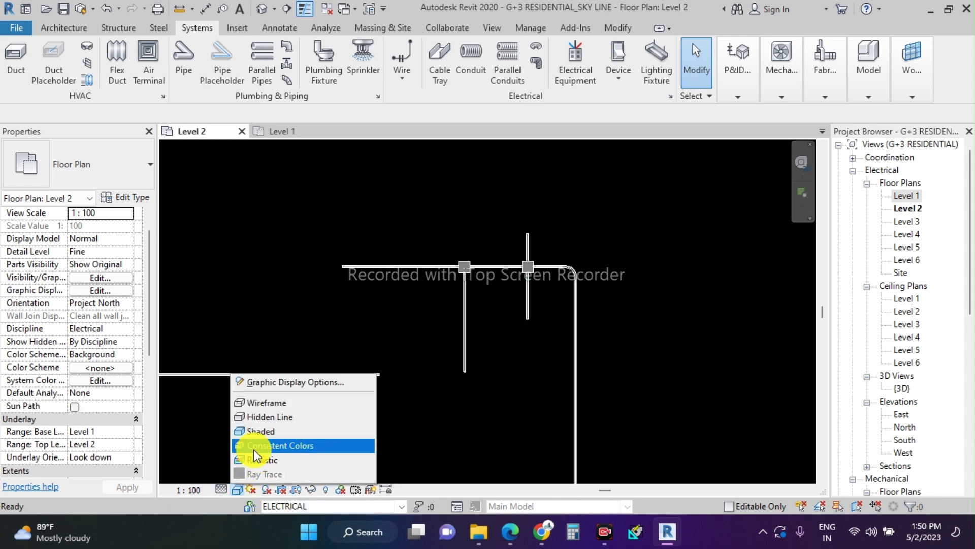
{"action": "left_click", "coordinate": [260, 418]}
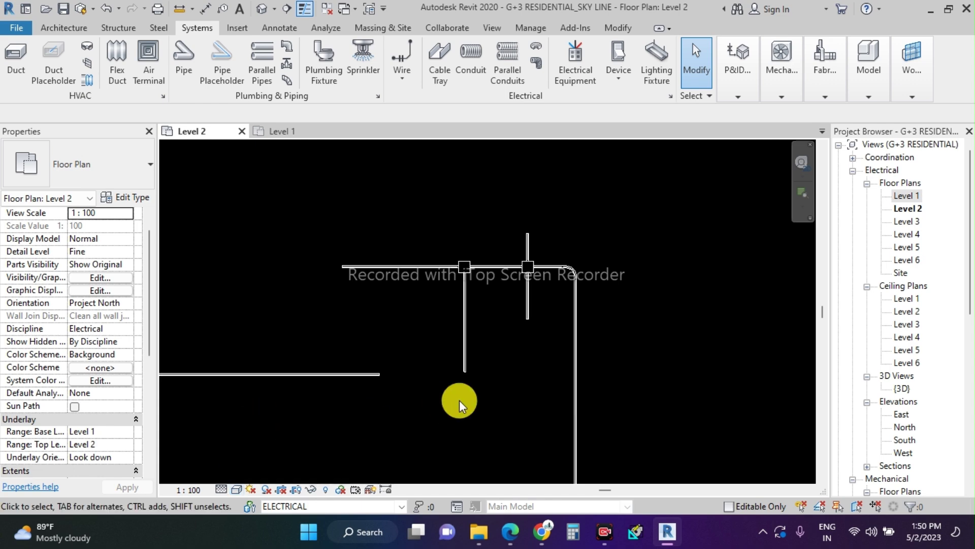
- Open the default 3D view in an isometric orientation and inspect the conduit run with its tee, cross and elbow fittings
{"action": "left_click", "coordinate": [260, 9]}
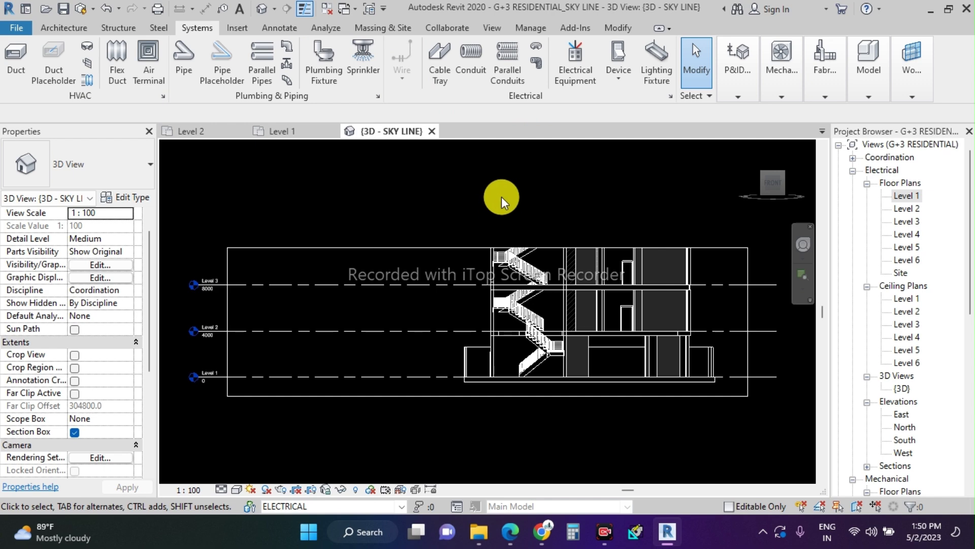
{"action": "left_click", "coordinate": [749, 145]}
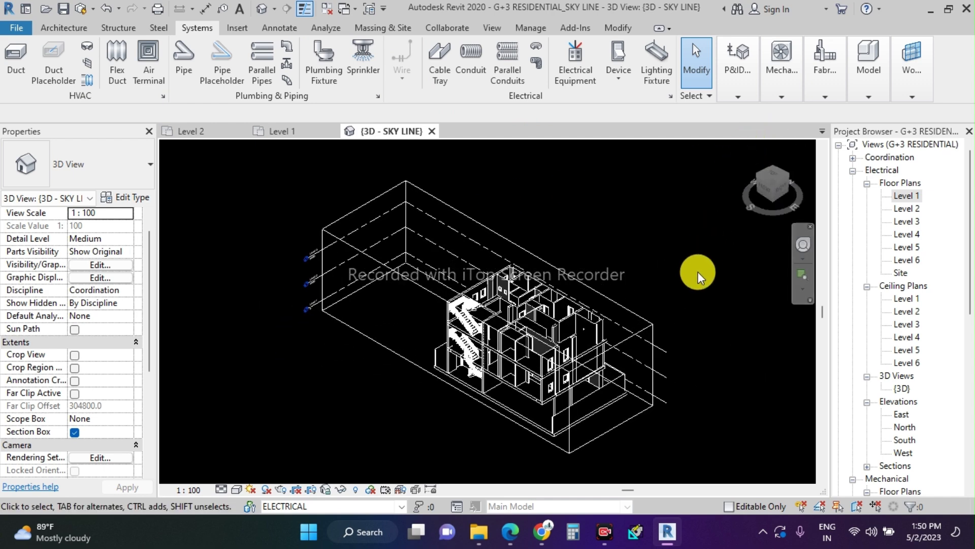
{"action": "scroll", "coordinate": [206, 311], "scroll_direction": "down", "scroll_amount": 2}
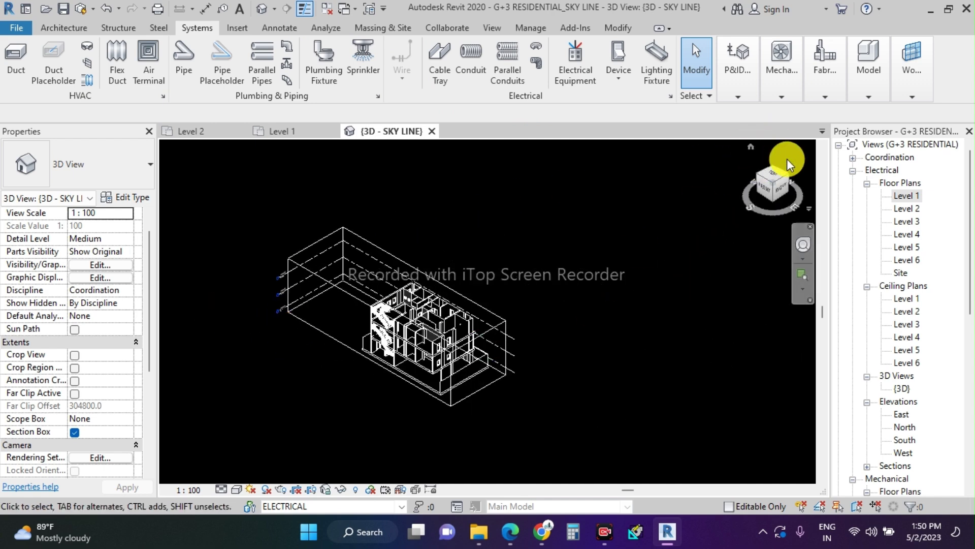
{"action": "left_click", "coordinate": [773, 183]}
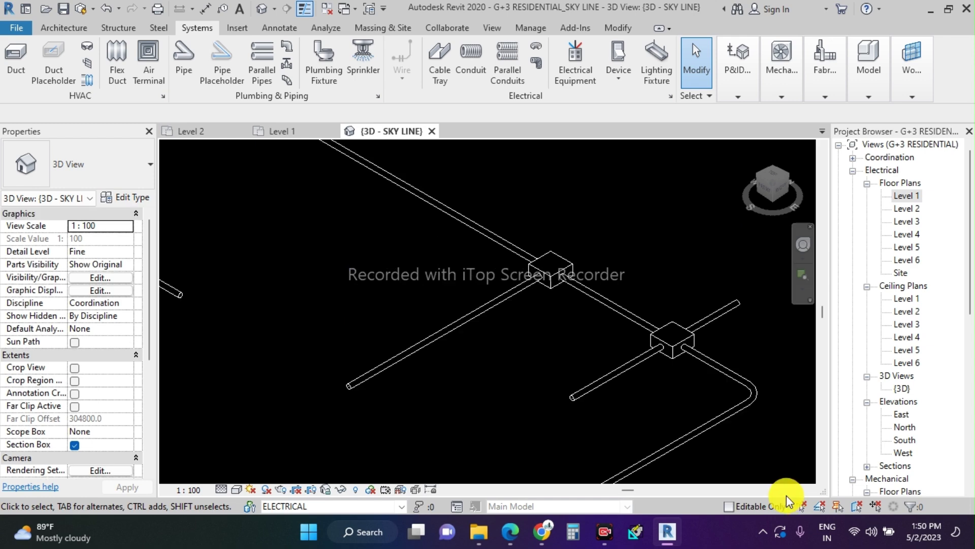
{"action": "scroll", "coordinate": [343, 251], "scroll_direction": "down", "scroll_amount": 2}
{"action": "scroll", "coordinate": [460, 254], "scroll_direction": "up", "scroll_amount": 2}
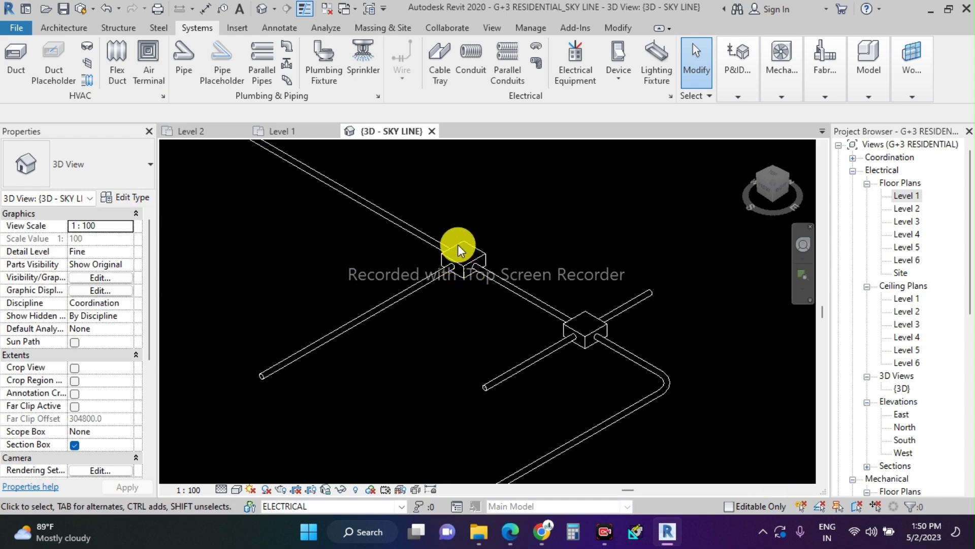
{"action": "scroll", "coordinate": [581, 285], "scroll_direction": "down", "scroll_amount": 4}
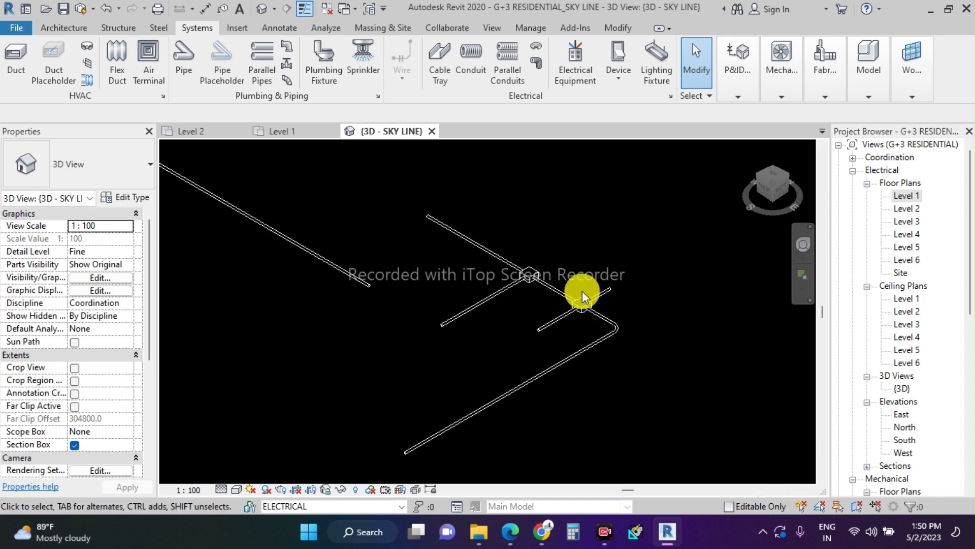
- Set the 3D view's visual style to Shaded and inspect the conduits and their fittings
{"action": "left_click", "coordinate": [237, 490]}
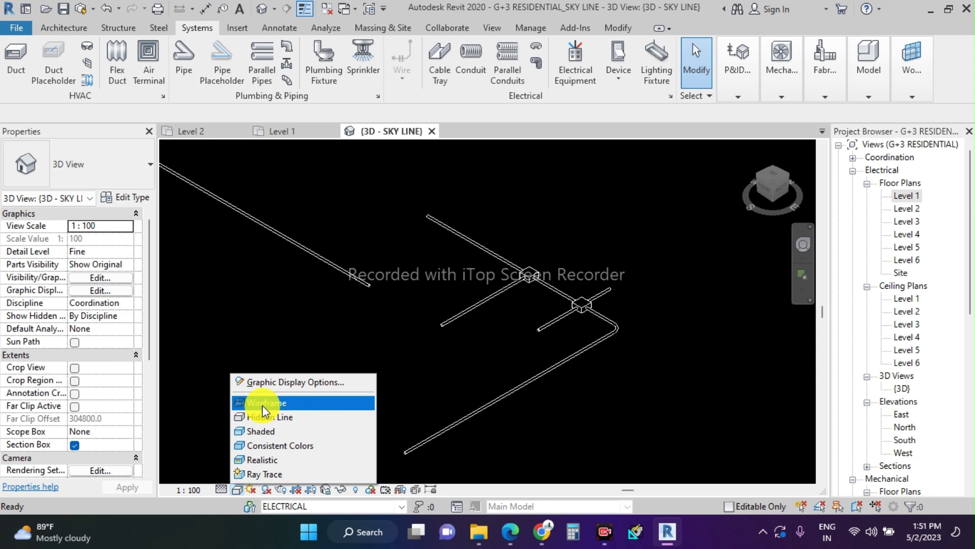
{"action": "left_click", "coordinate": [270, 432]}
{"action": "scroll", "coordinate": [551, 239], "scroll_direction": "up", "scroll_amount": 4}
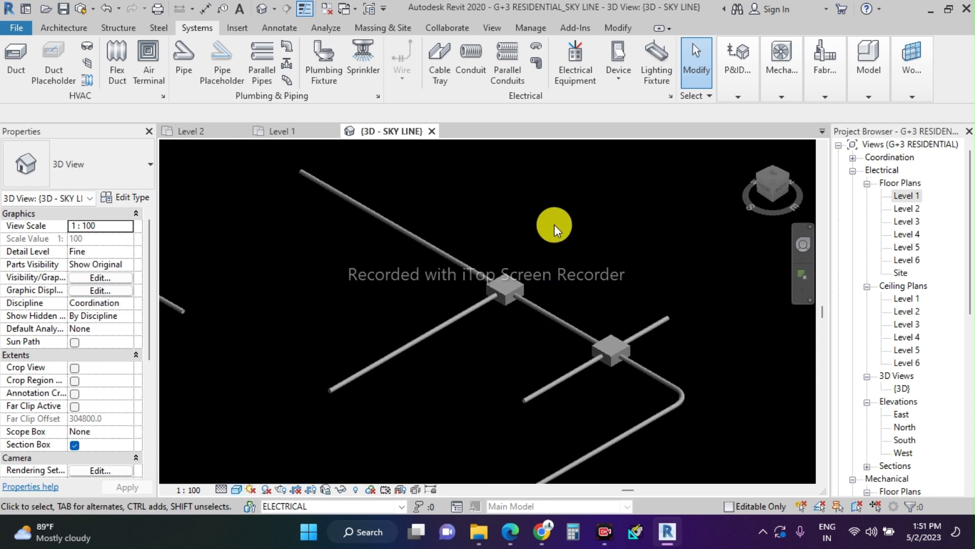
{"action": "scroll", "coordinate": [568, 256], "scroll_direction": "down", "scroll_amount": 3}
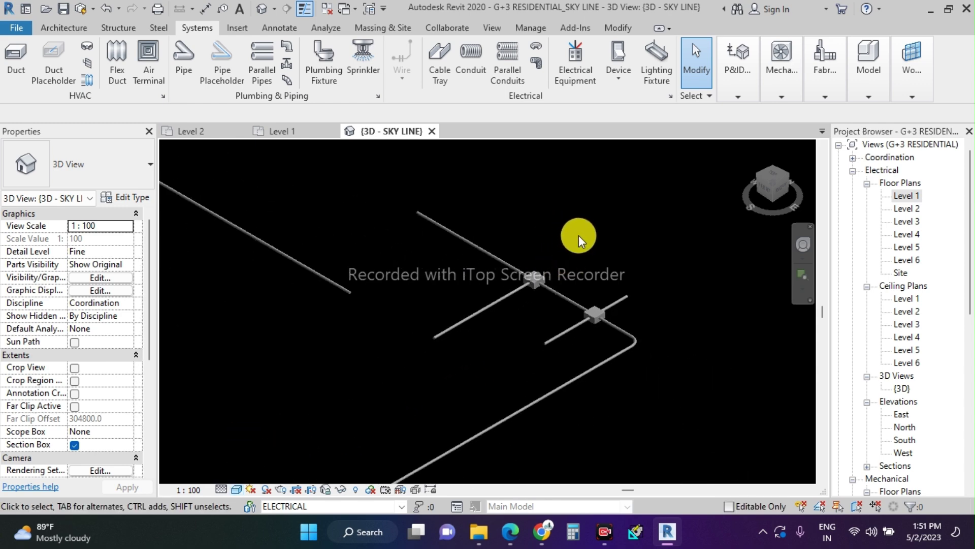